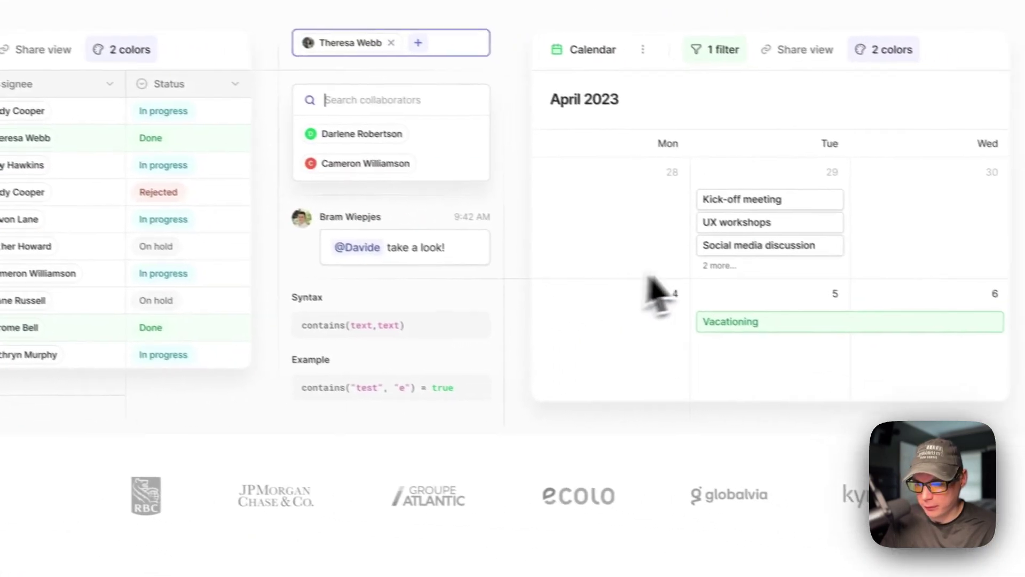
pyautogui.scroll(-8, 321, 347)
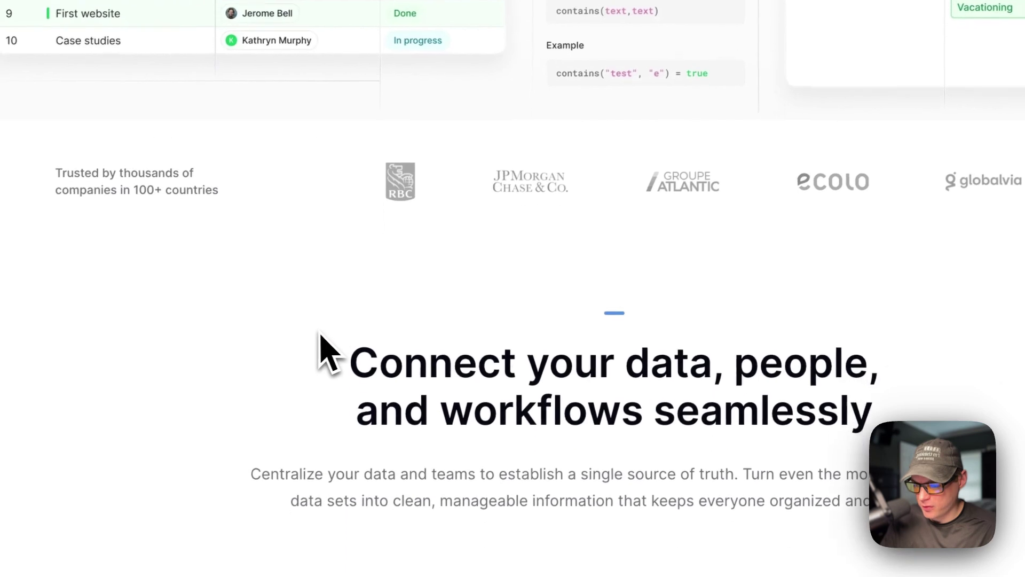
pyautogui.scroll(-3, 321, 342)
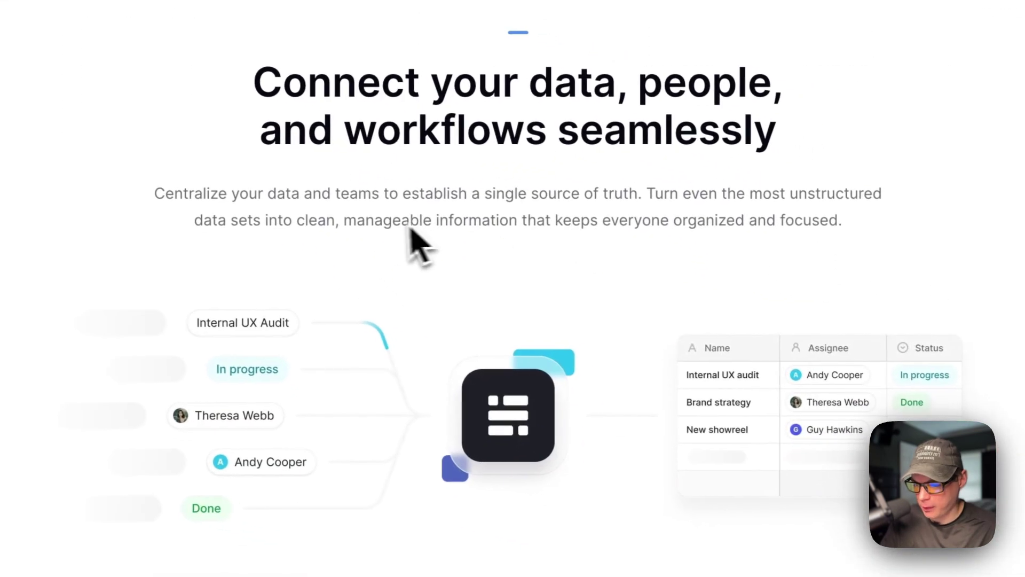
pyautogui.scroll(10, 451, 394)
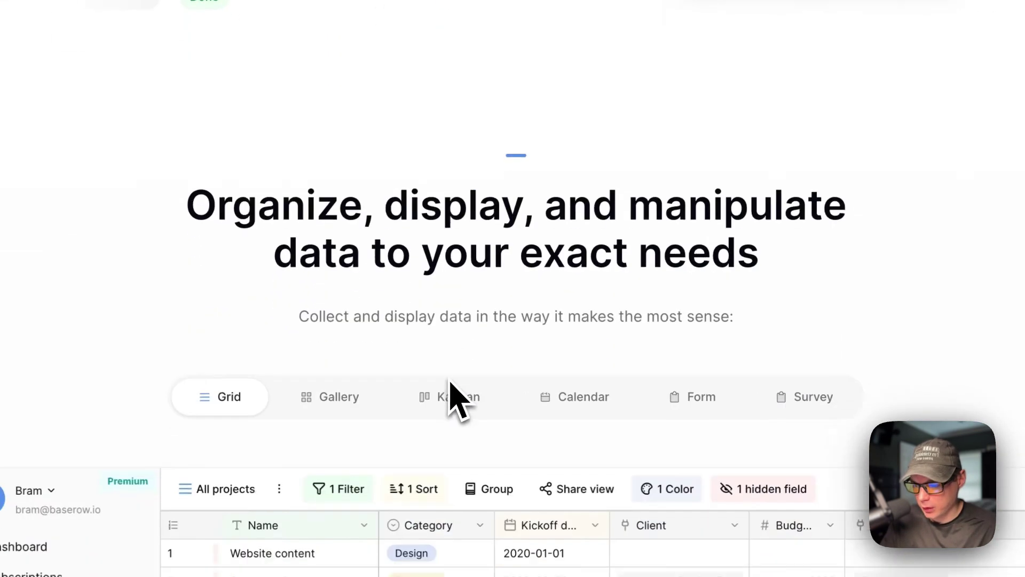
pyautogui.scroll(-4, 450, 394)
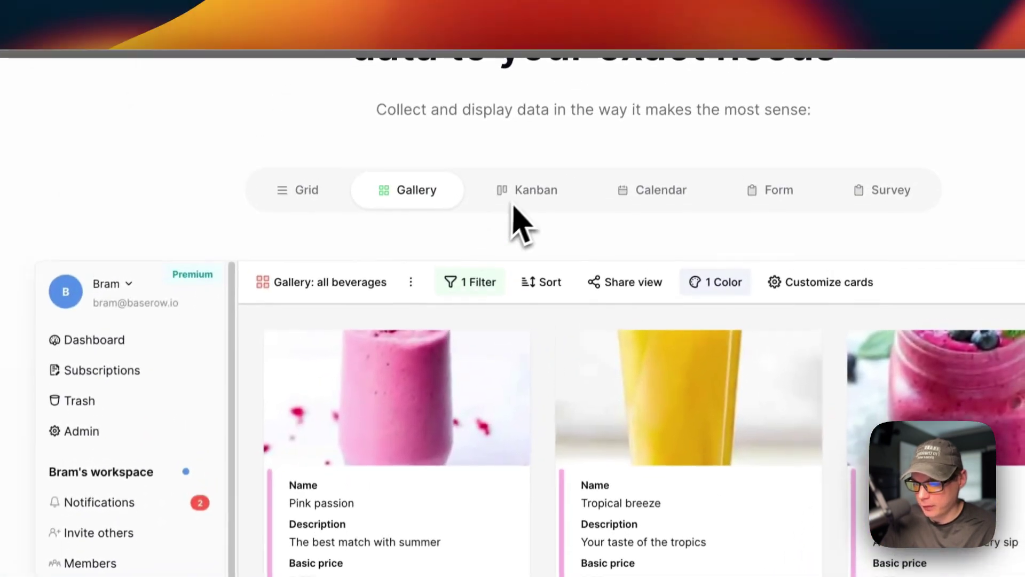
pyautogui.click(539, 152)
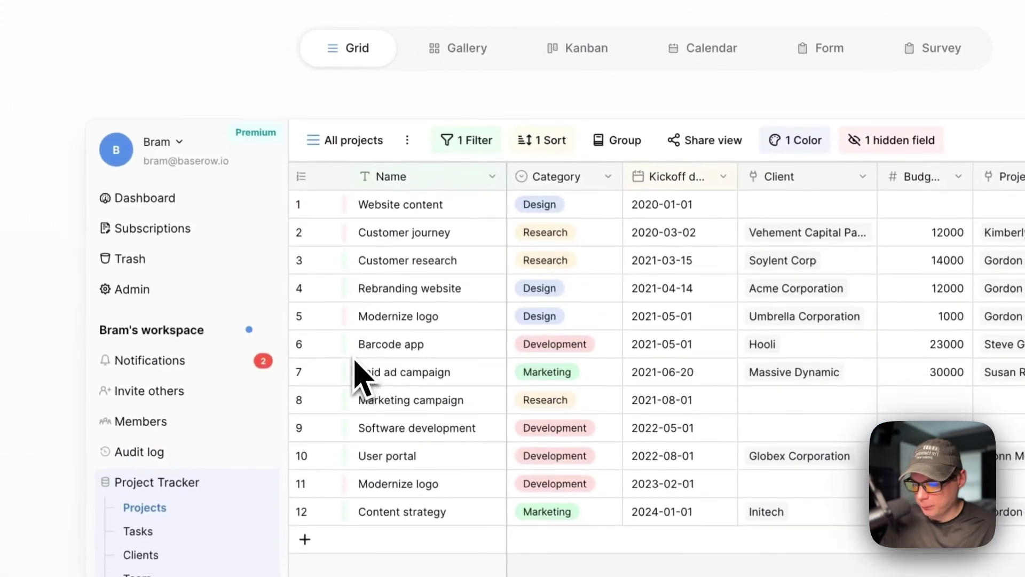
pyautogui.scroll(-10, 368, 320)
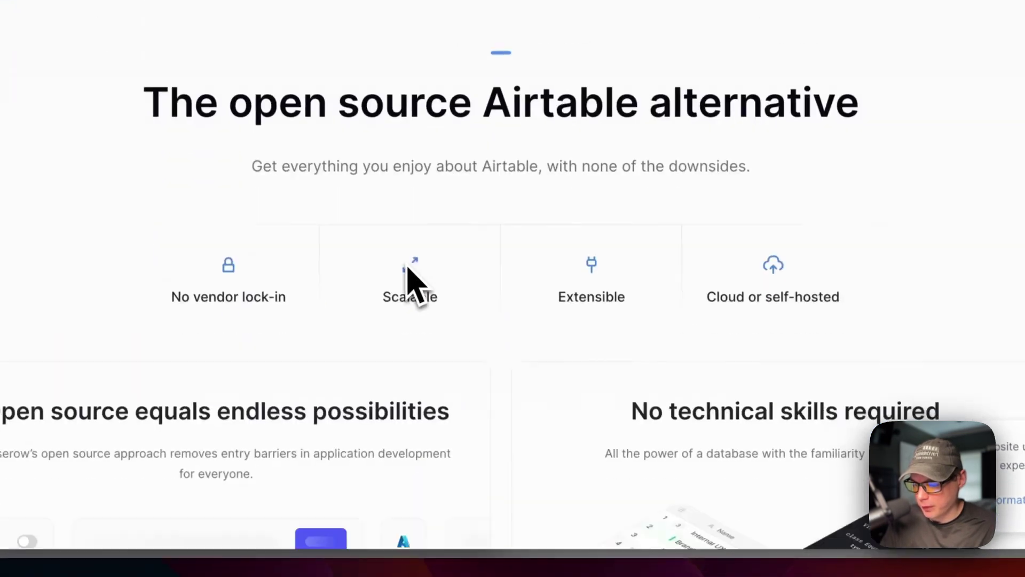
pyautogui.scroll(-3, 412, 278)
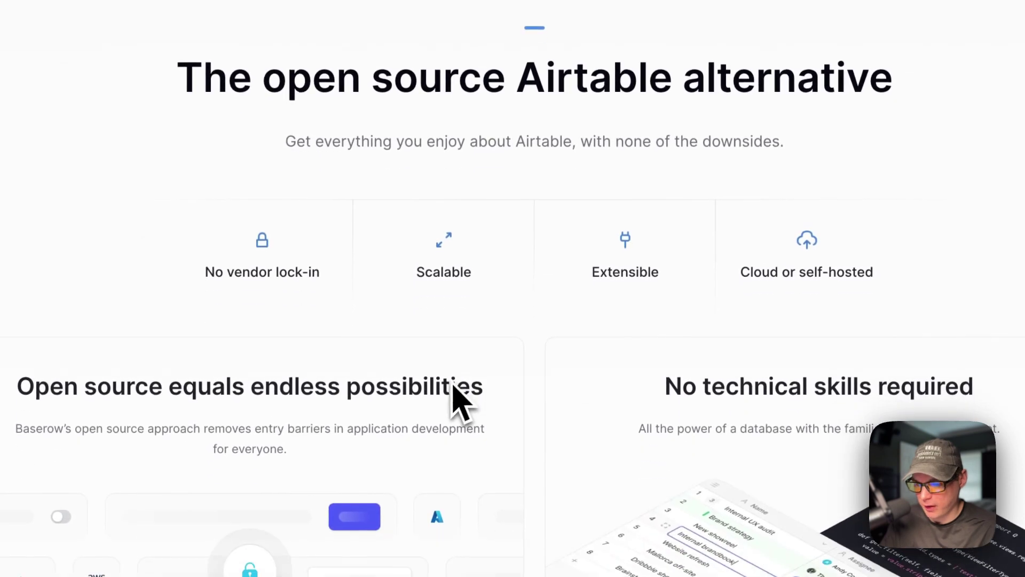
pyautogui.scroll(-5, 443, 384)
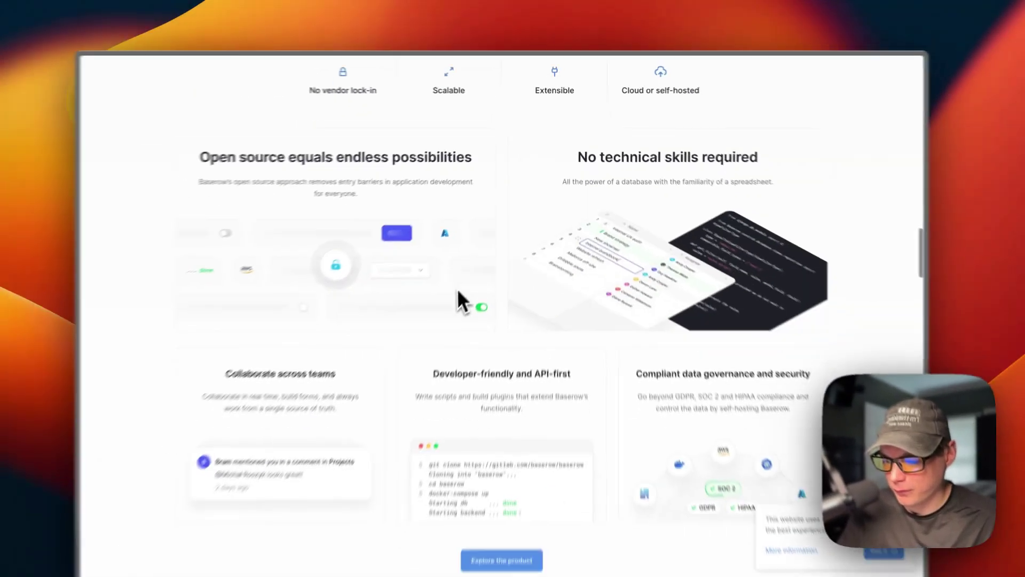
pyautogui.scroll(-3, 470, 267)
pyautogui.scroll(2, 474, 274)
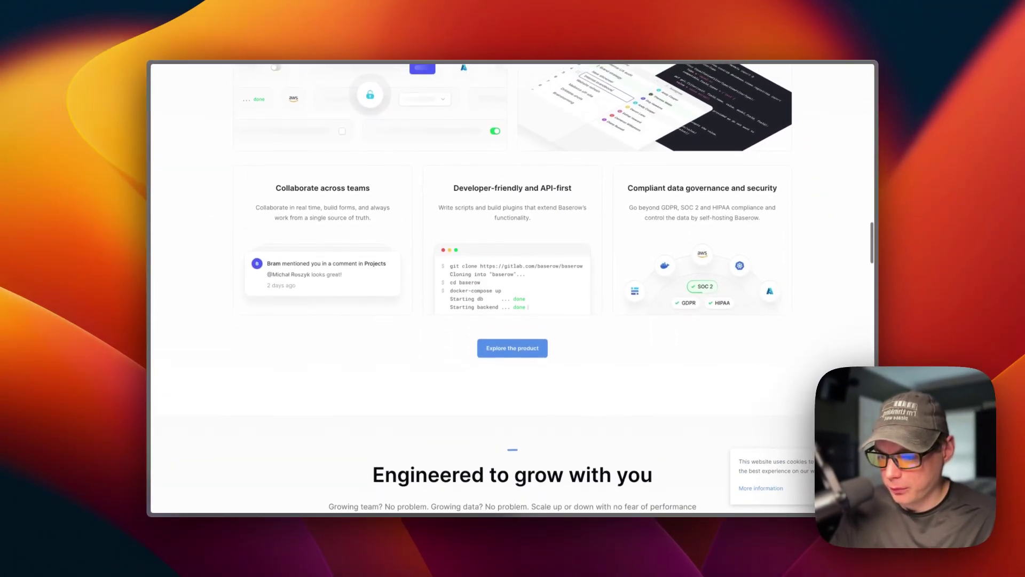
pyautogui.scroll(1, 471, 270)
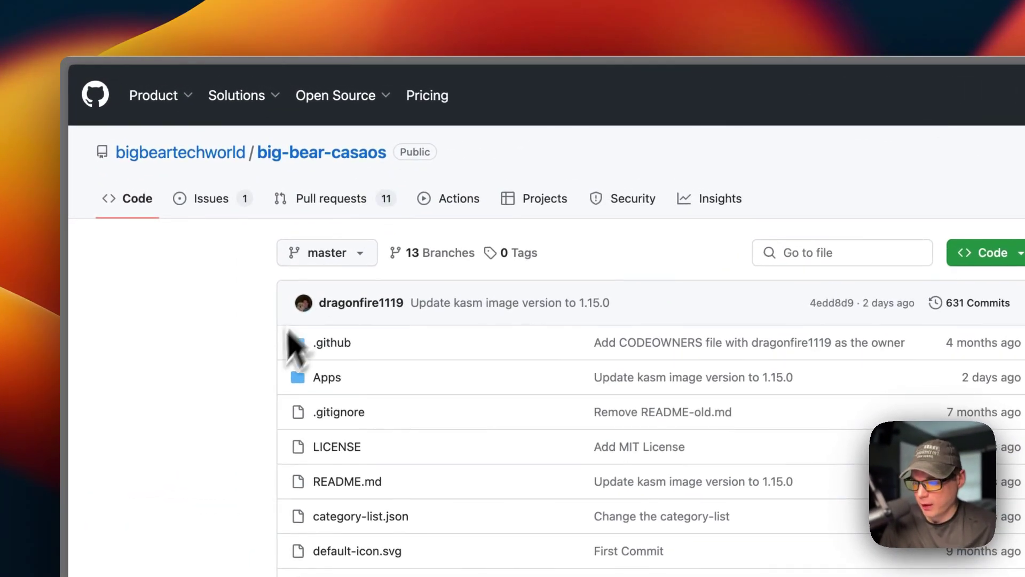
# - Scroll the big-bear-casaos README down to its App Store URL and copy it
pyautogui.scroll(-10, 247, 431)
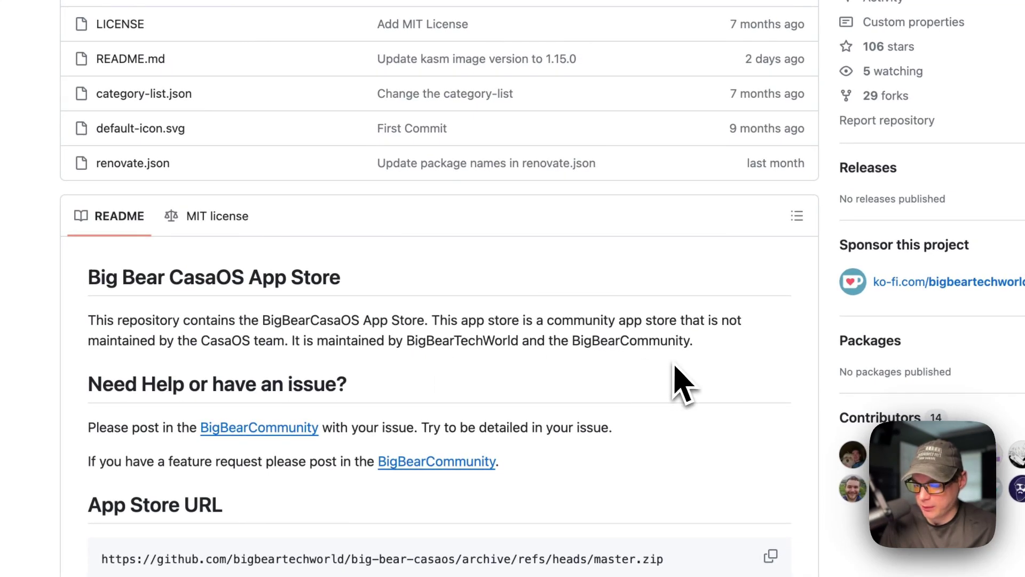
pyautogui.scroll(-15, 606, 380)
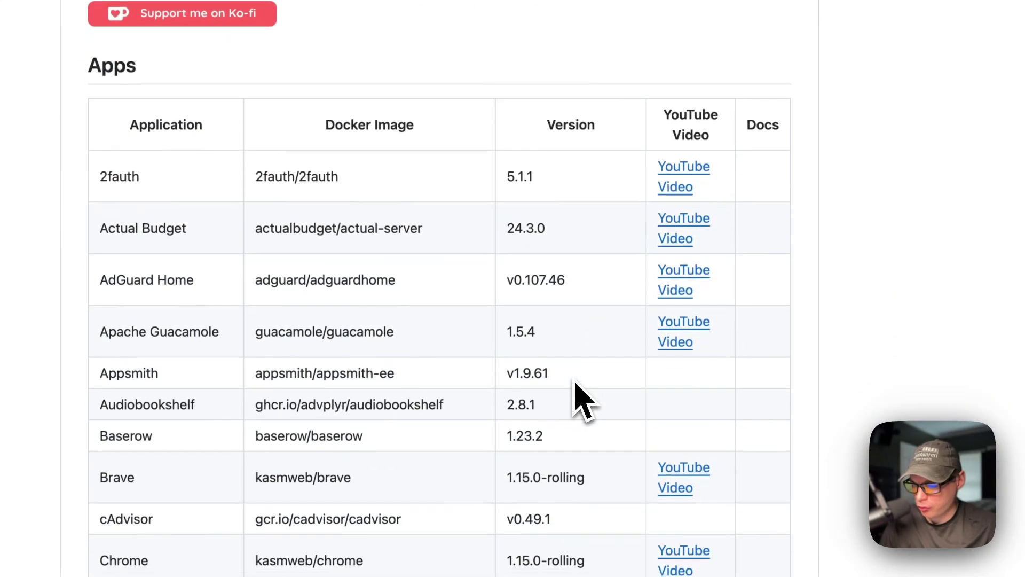
pyautogui.scroll(-2, 572, 394)
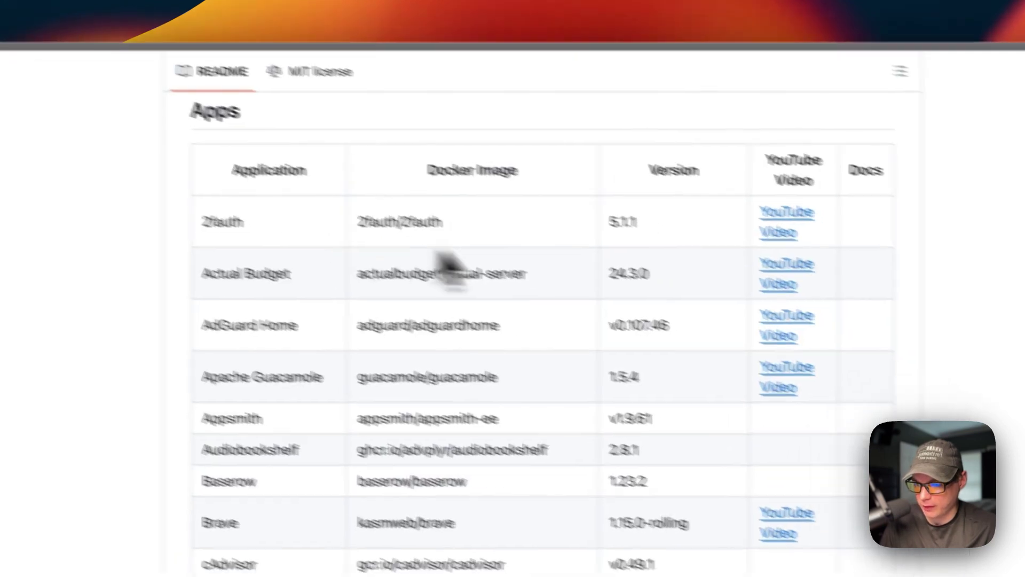
pyautogui.scroll(-15, 590, 374)
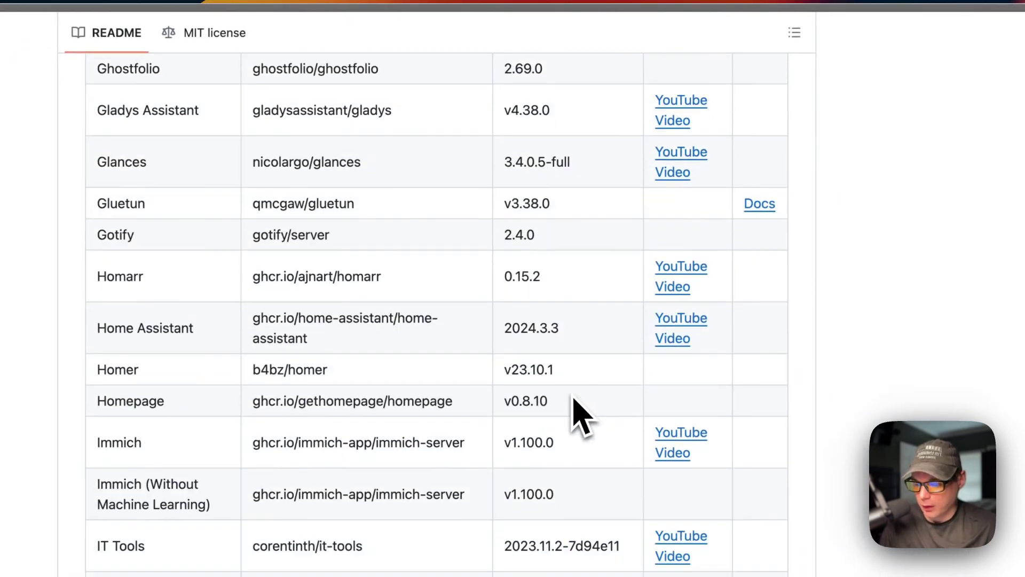
pyautogui.scroll(-20, 574, 397)
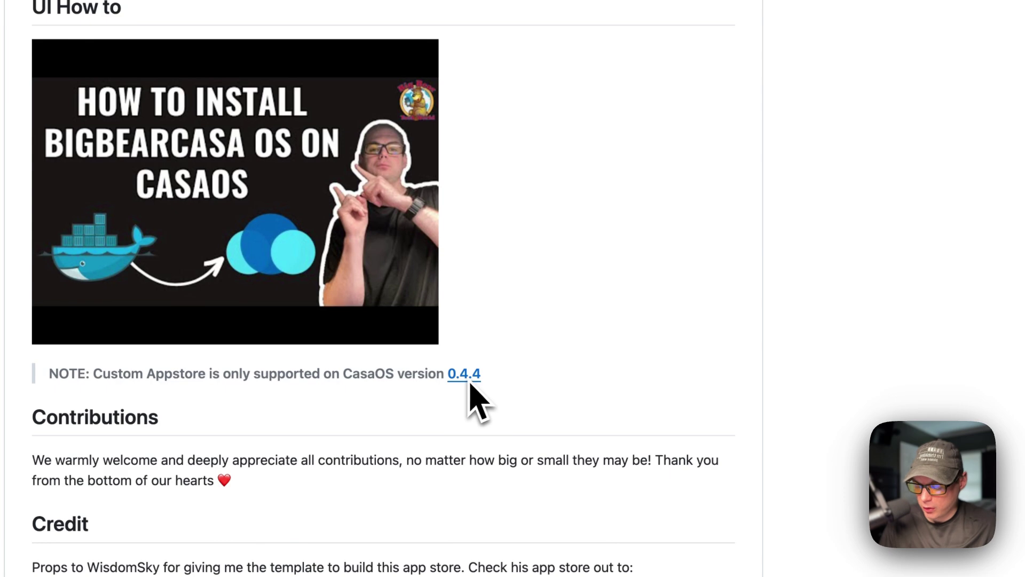
pyautogui.scroll(20, 522, 339)
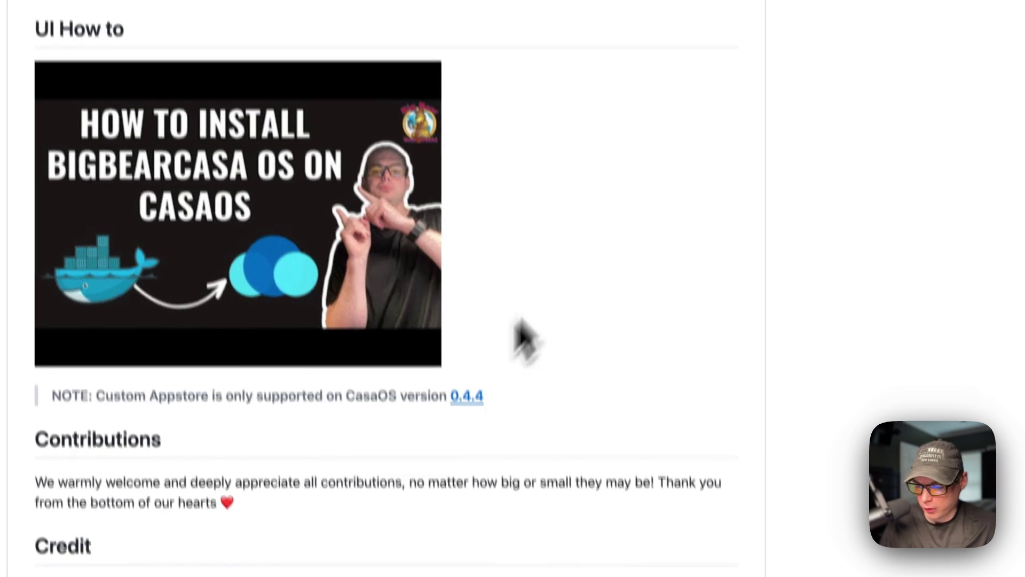
pyautogui.scroll(20, 526, 363)
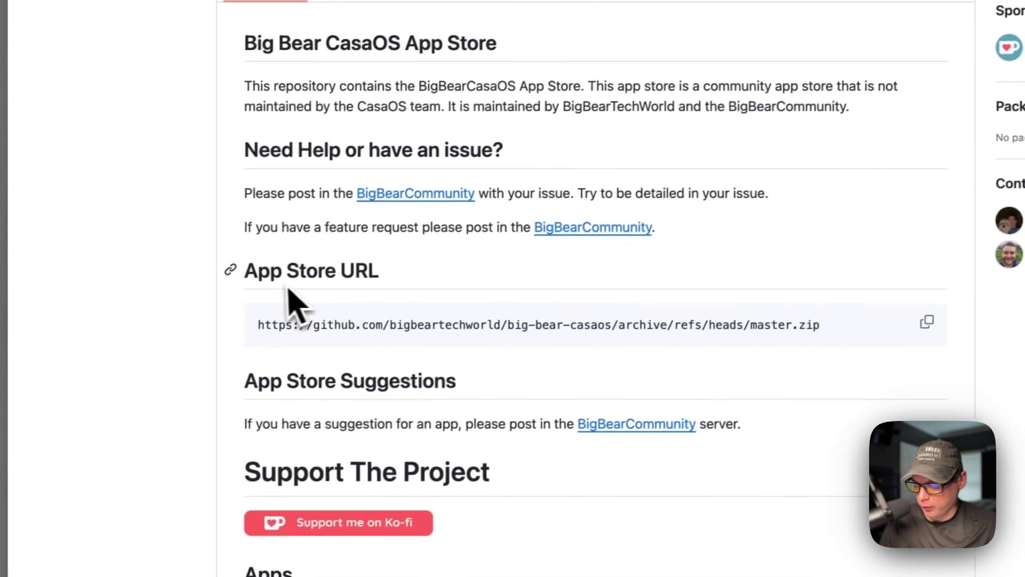
pyautogui.click(661, 276)
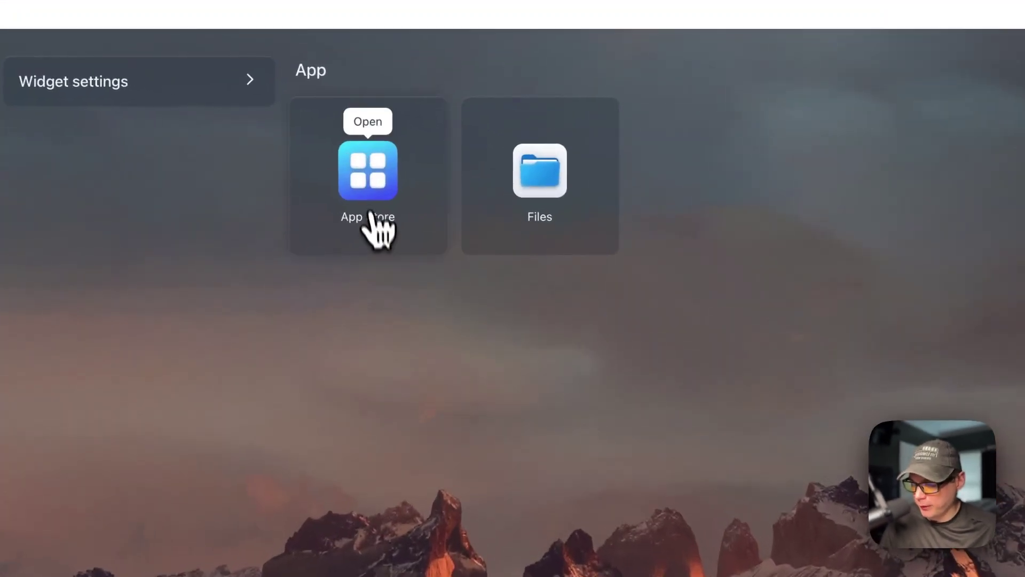
# - Add the copied Big Bear URL as a new source in the CasaOS App Store
pyautogui.click(371, 213)
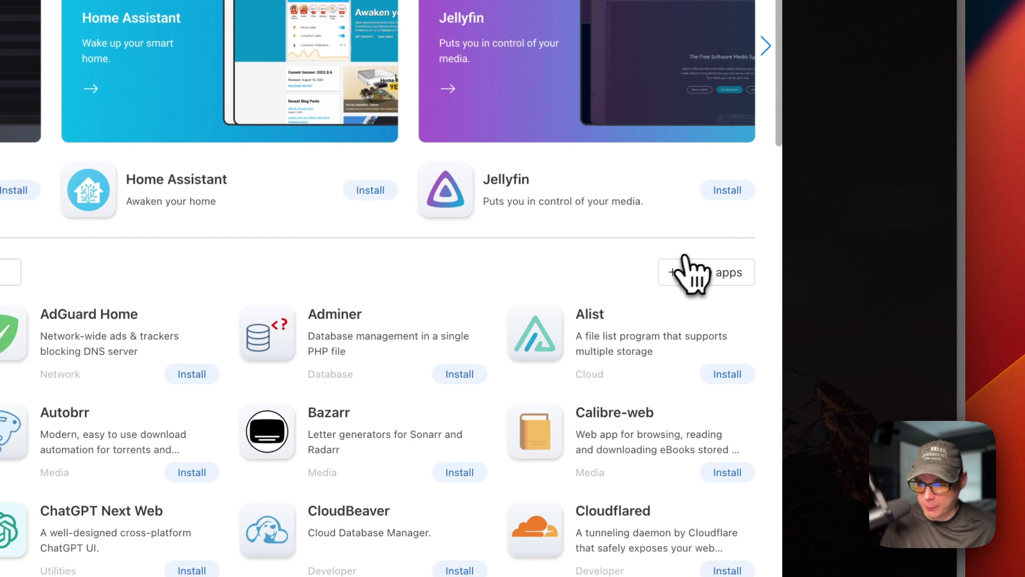
pyautogui.click(712, 270)
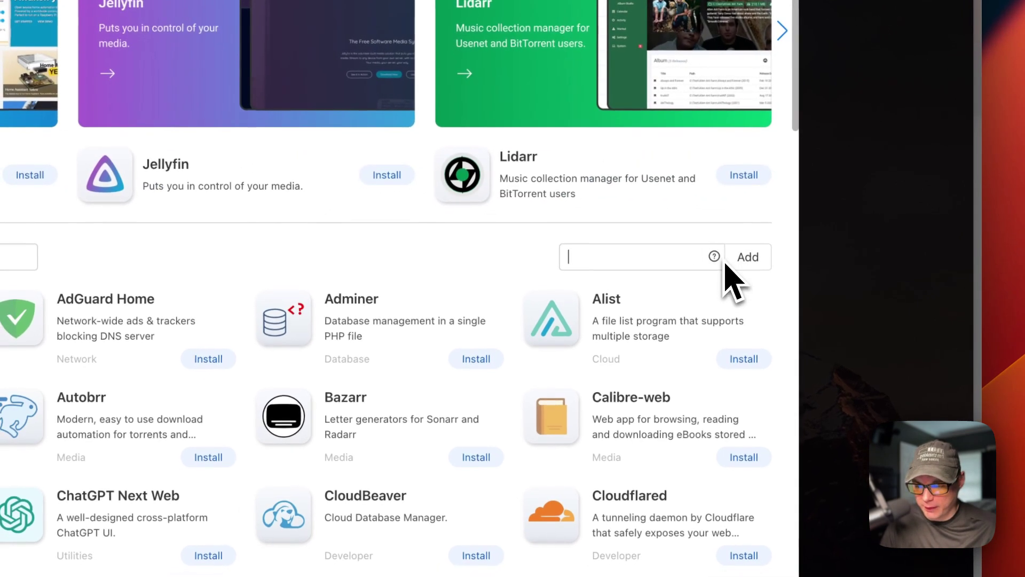
pyautogui.click(625, 256)
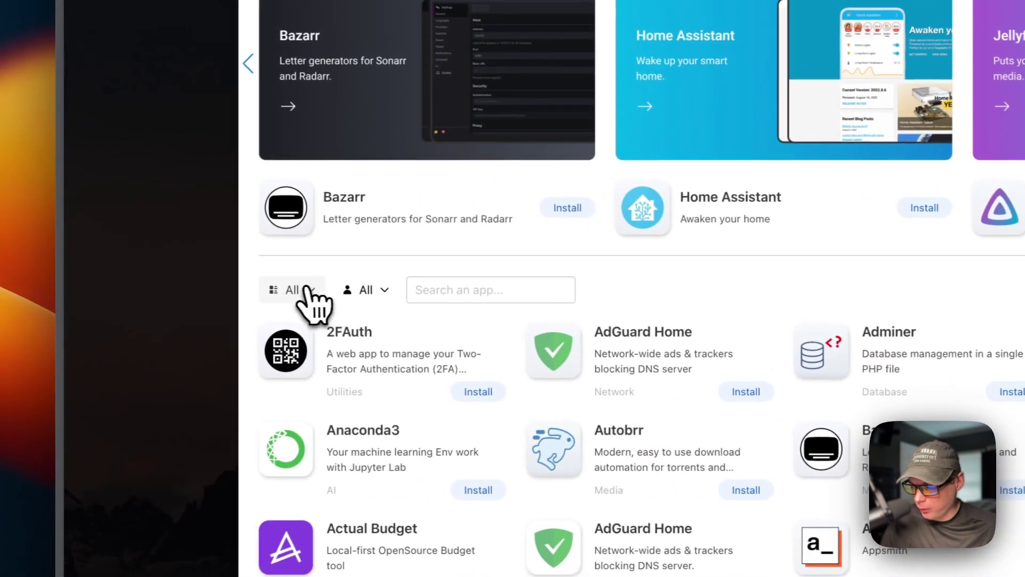
pyautogui.click(309, 293)
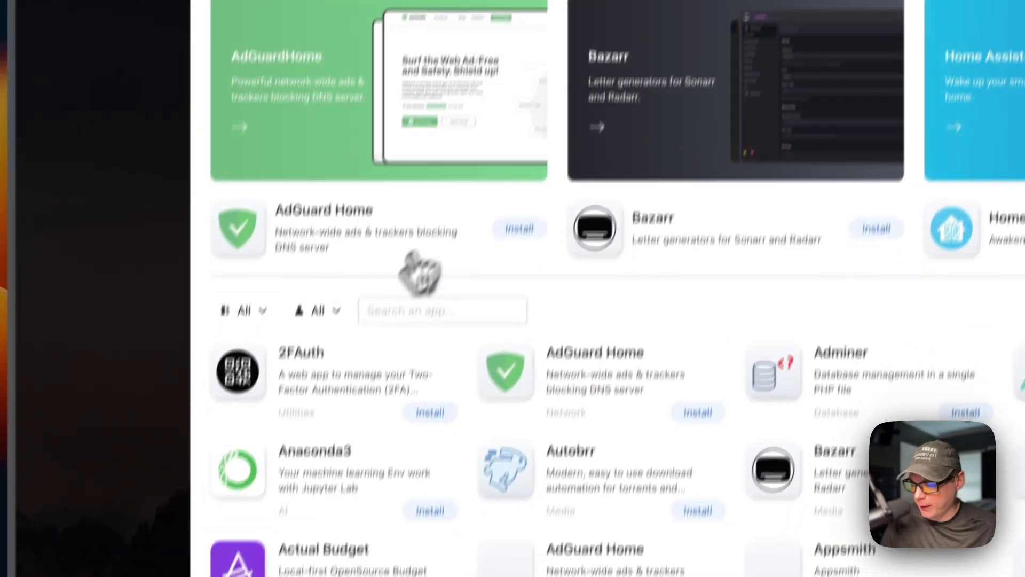
# - Filter the App Store to the BigBearCasaOS category and browse its 93 apps, including Baserow
pyautogui.click(252, 311)
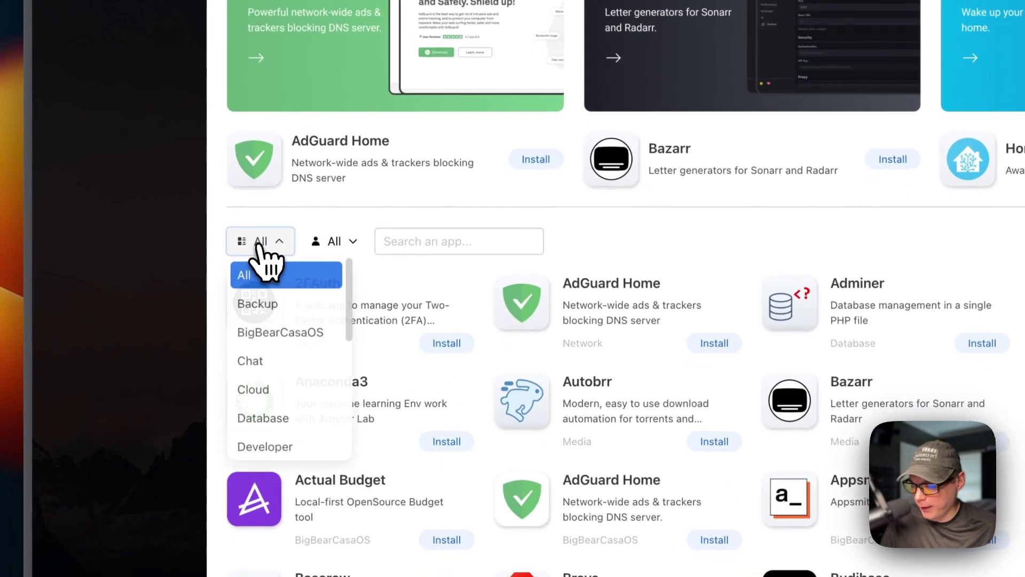
pyautogui.click(280, 332)
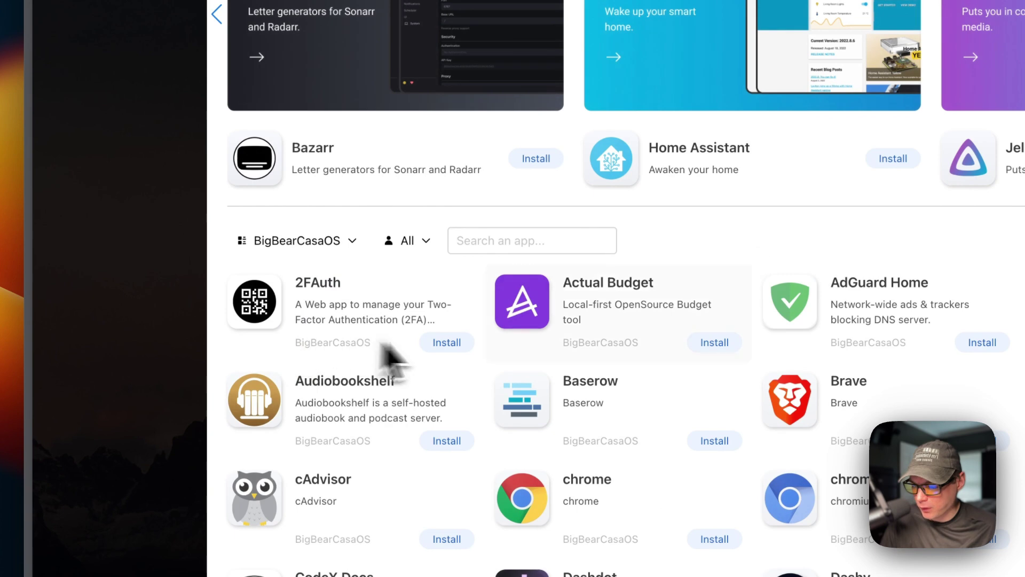
pyautogui.scroll(-10, 556, 367)
pyautogui.scroll(-20, 574, 363)
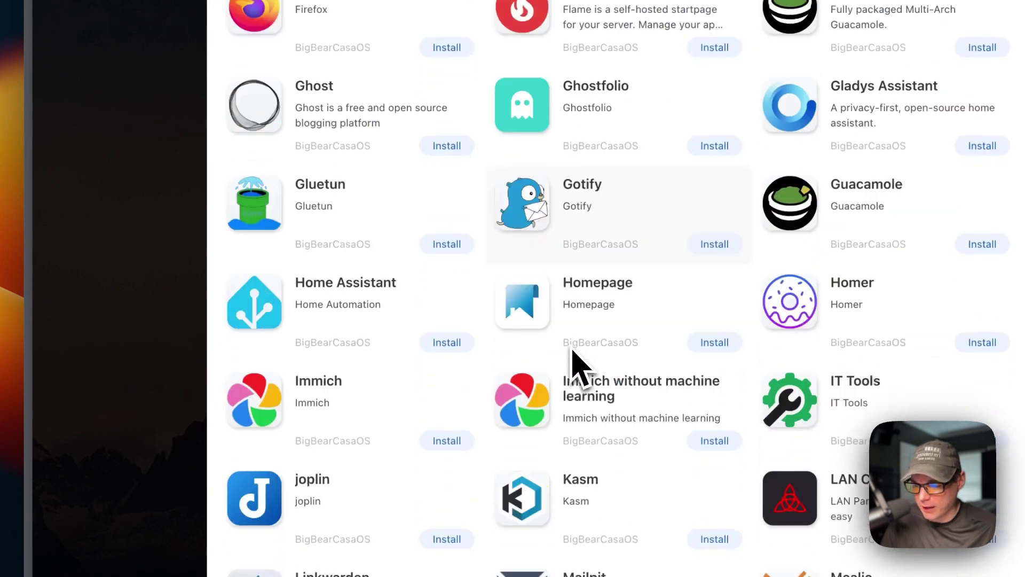
pyautogui.scroll(-7, 574, 363)
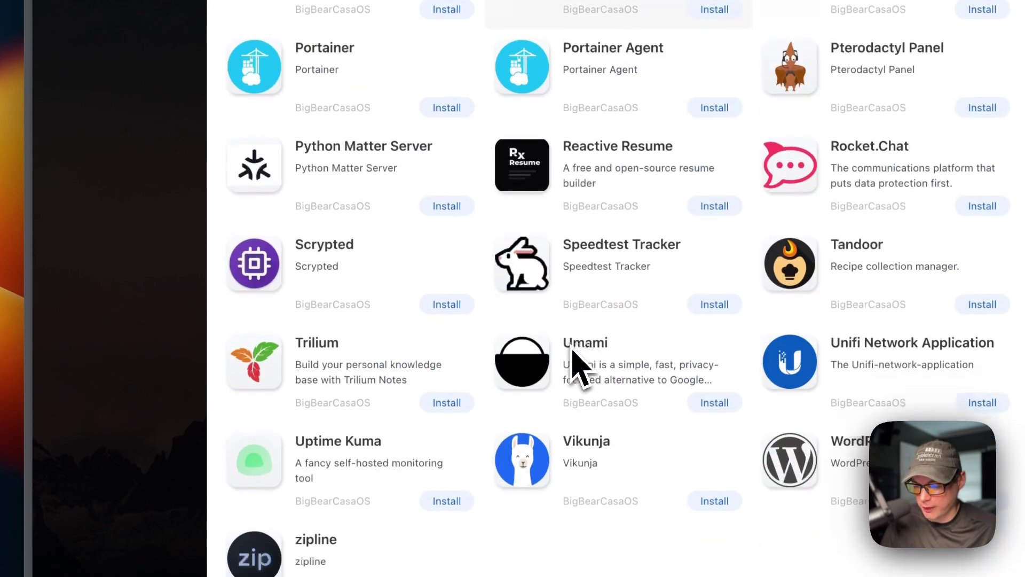
pyautogui.scroll(20, 568, 270)
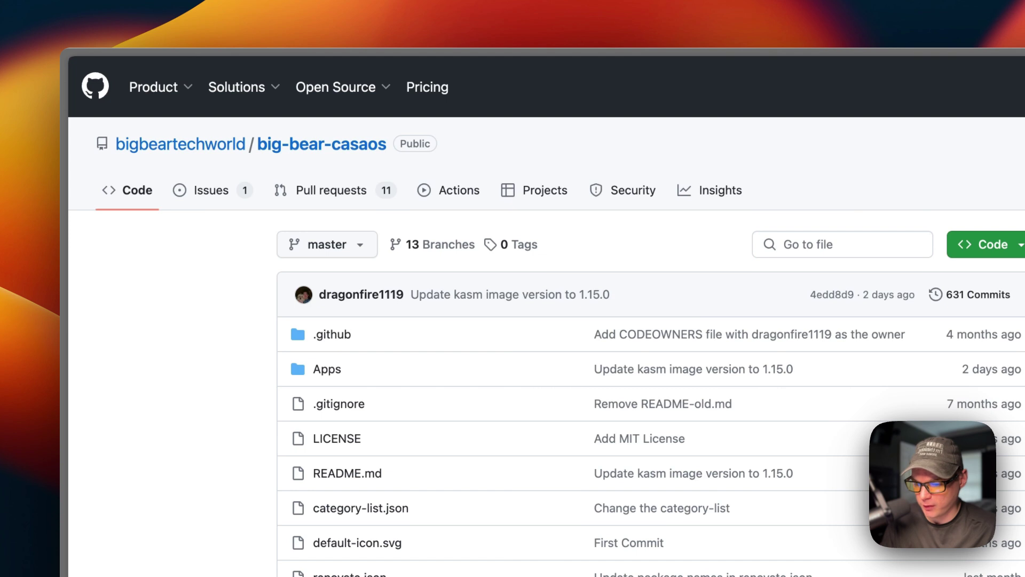
# - Search the repository for 'baserow' and open Apps/baserow/docker-compose.yml
pyautogui.scroll(-2, 546, 324)
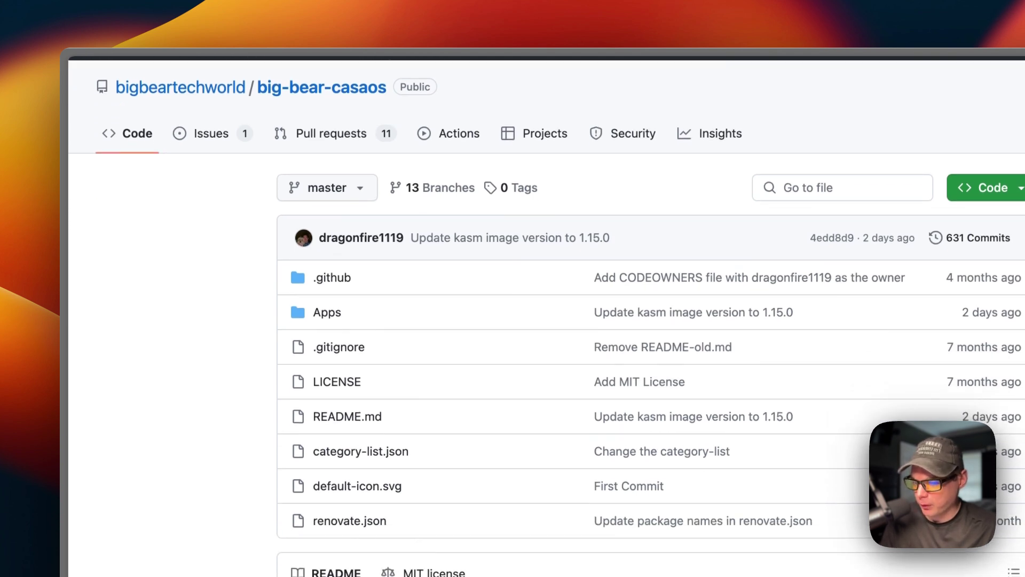
pyautogui.scroll(2, 240, 435)
pyautogui.click(805, 249)
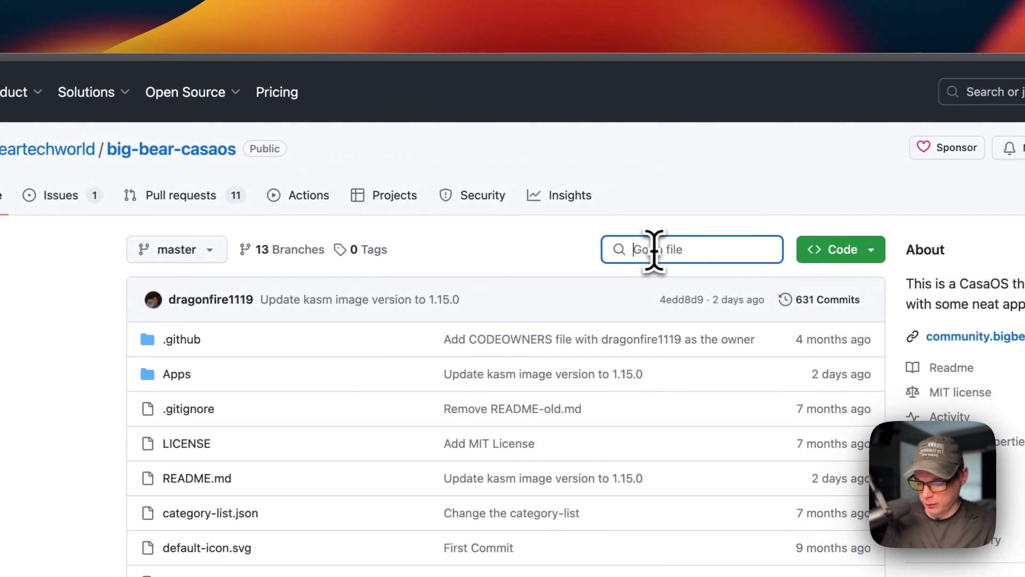
pyautogui.write('baseroo')
pyautogui.press('BackSpace')
pyautogui.write('w')
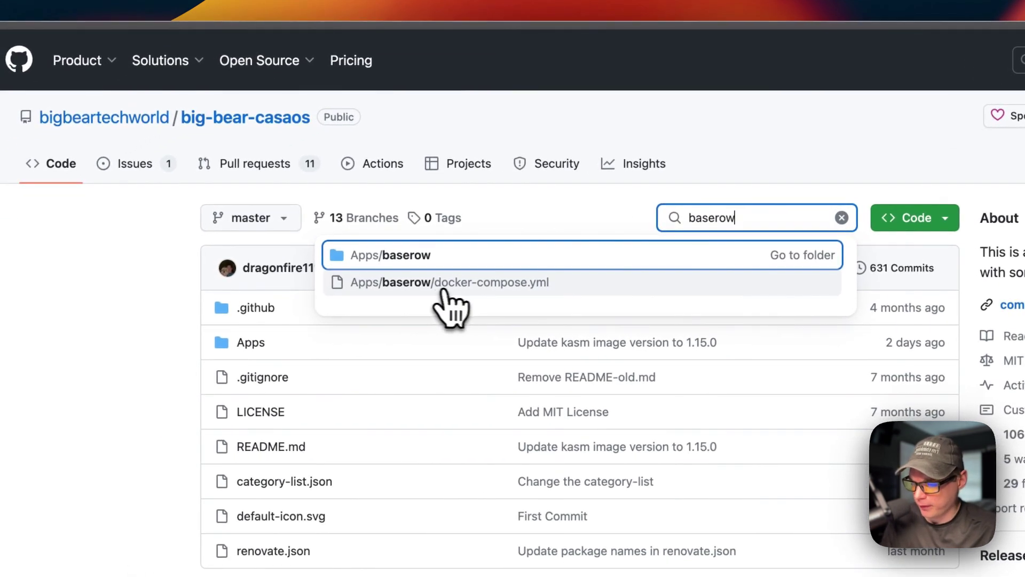
pyautogui.click(508, 287)
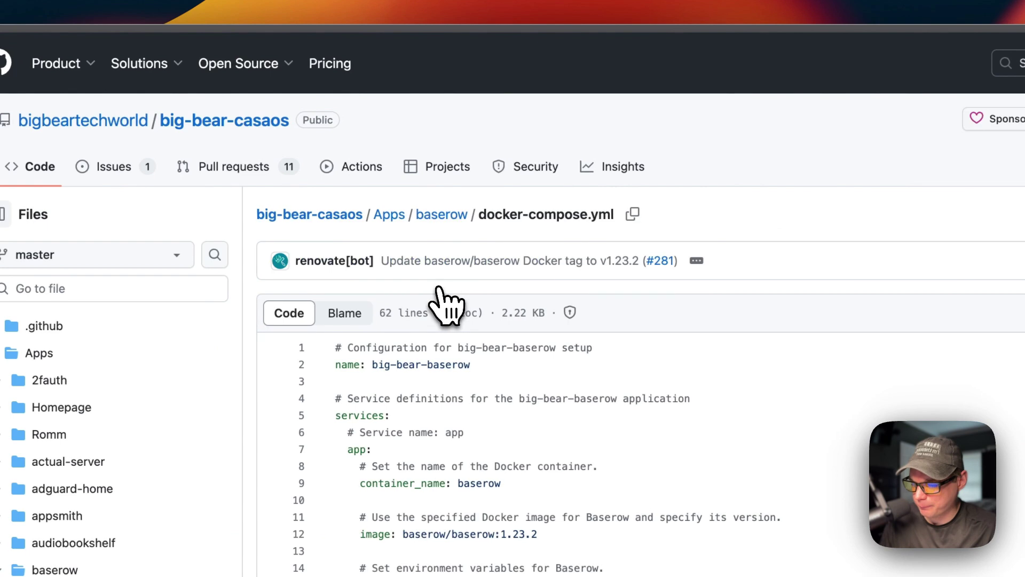
# - Highlight the service name and the baserow/baserow:1.23.2 image line
pyautogui.scroll(-1, 469, 395)
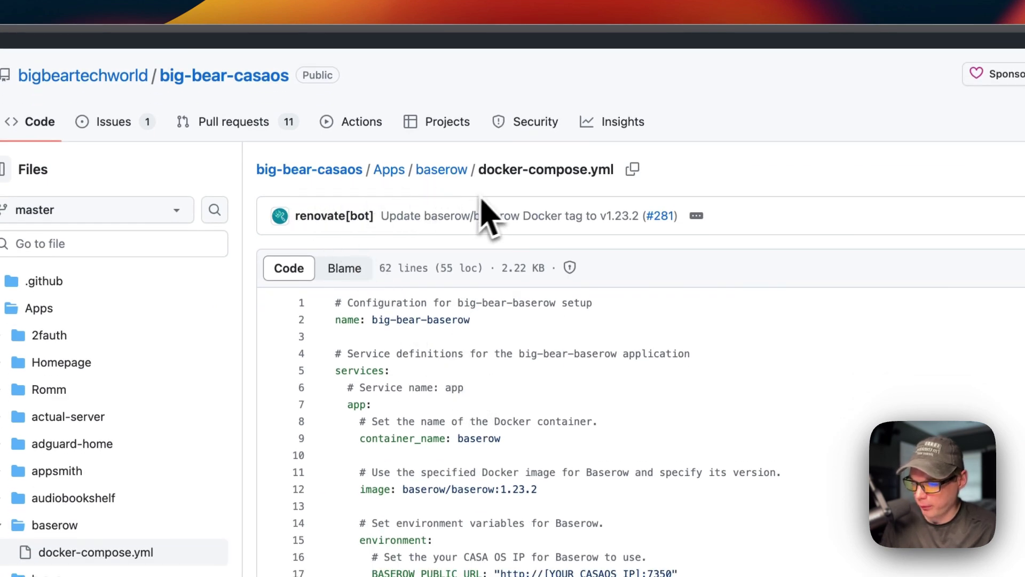
pyautogui.scroll(-2, 526, 283)
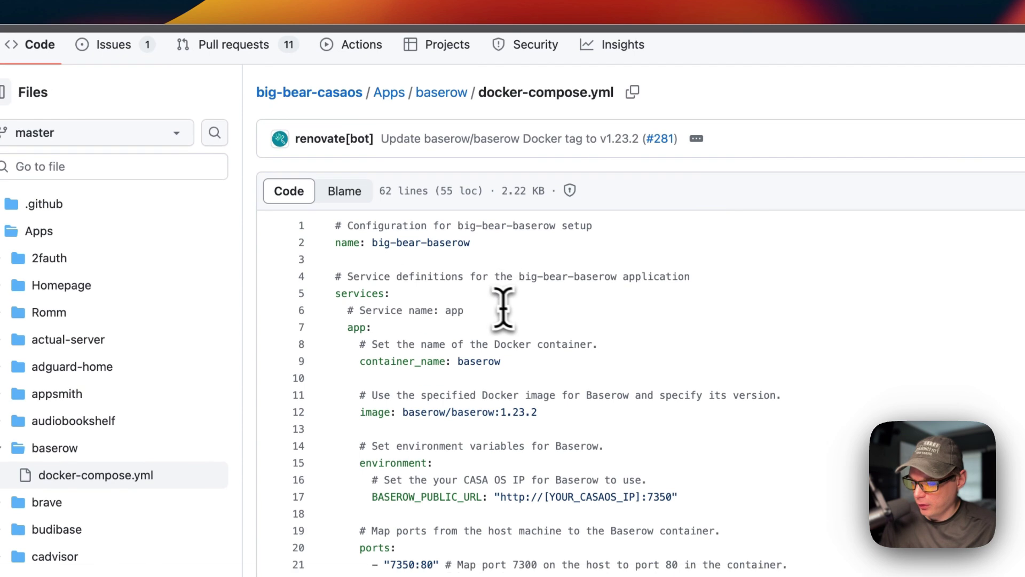
pyautogui.moveTo(340, 237); pyautogui.dragTo(502, 238)
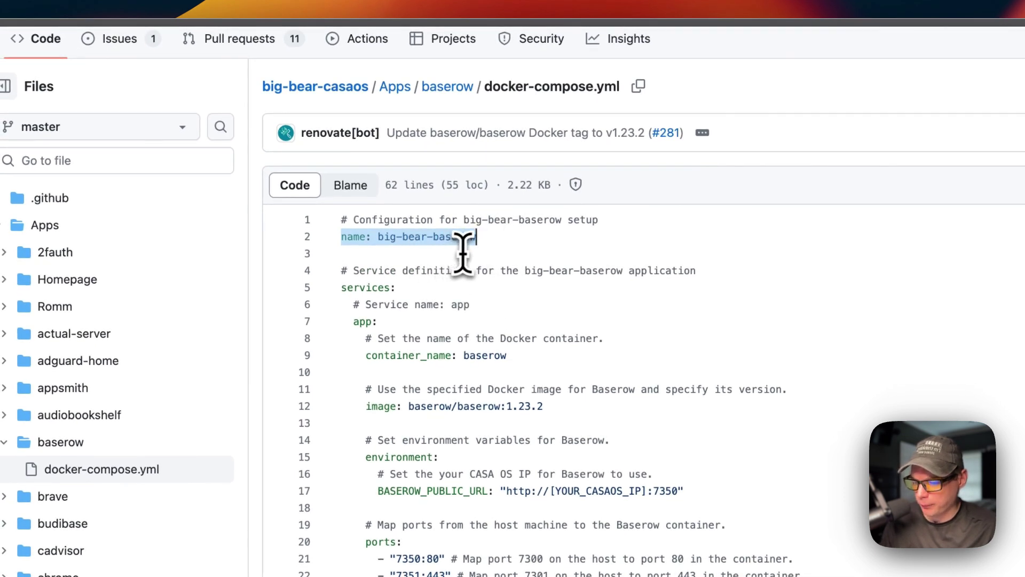
pyautogui.scroll(-2, 468, 251)
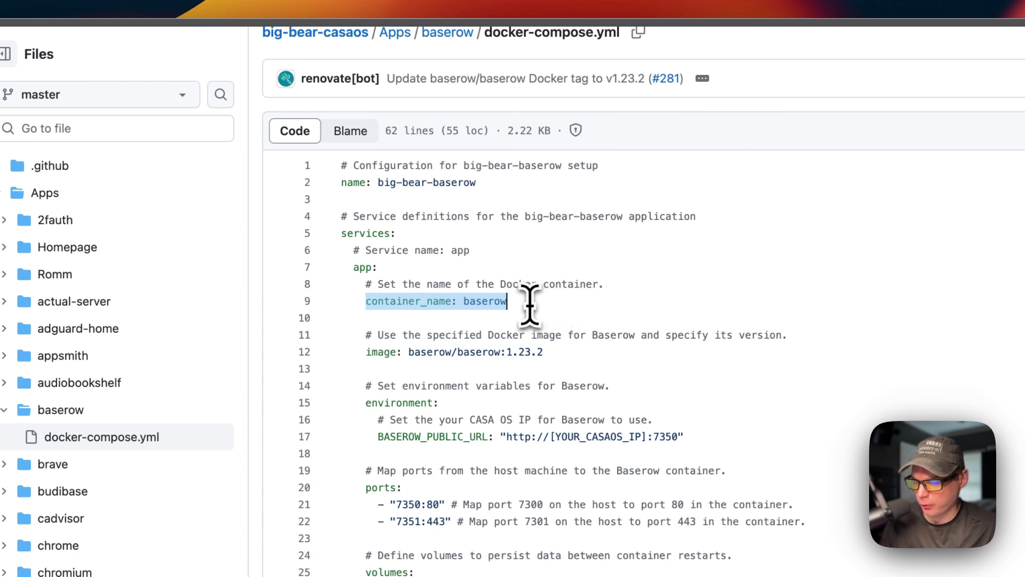
pyautogui.scroll(-1, 529, 304)
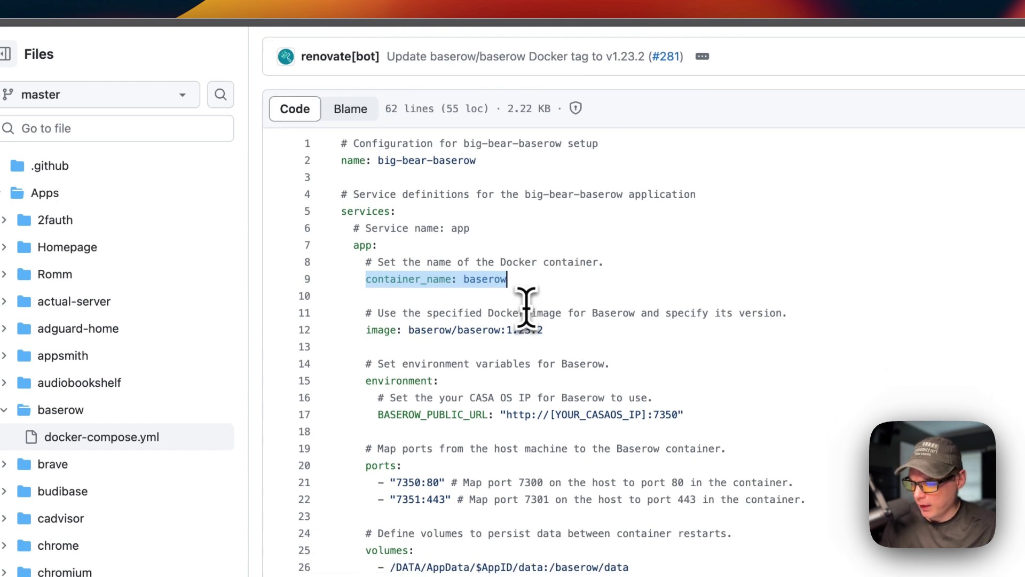
pyautogui.moveTo(374, 329); pyautogui.dragTo(545, 329)
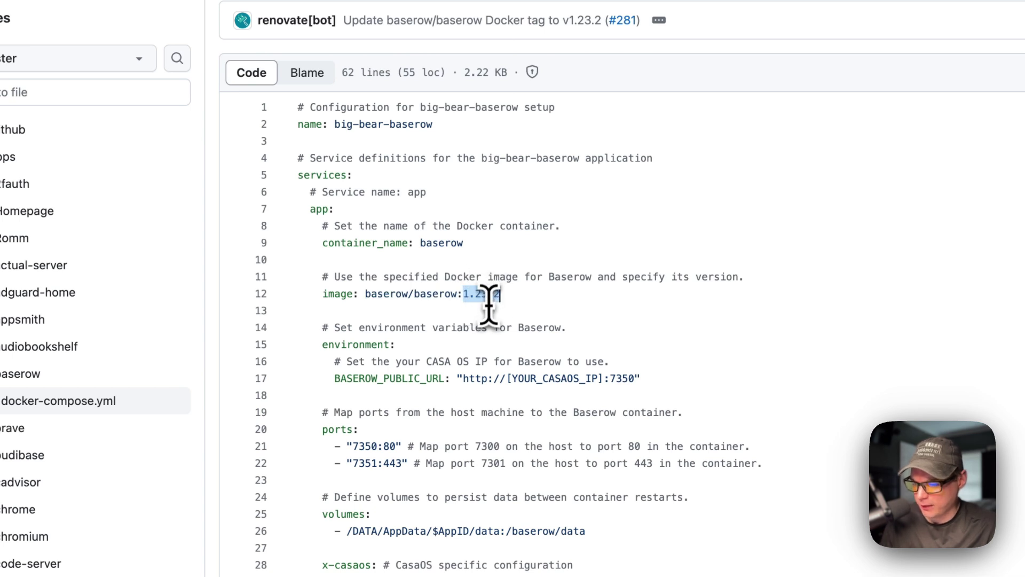
# - Point out BASEROW_PUBLIC_URL's [YOUR_CASAOS_IP] placeholder and the 7350 host port mapping
pyautogui.scroll(-2, 490, 310)
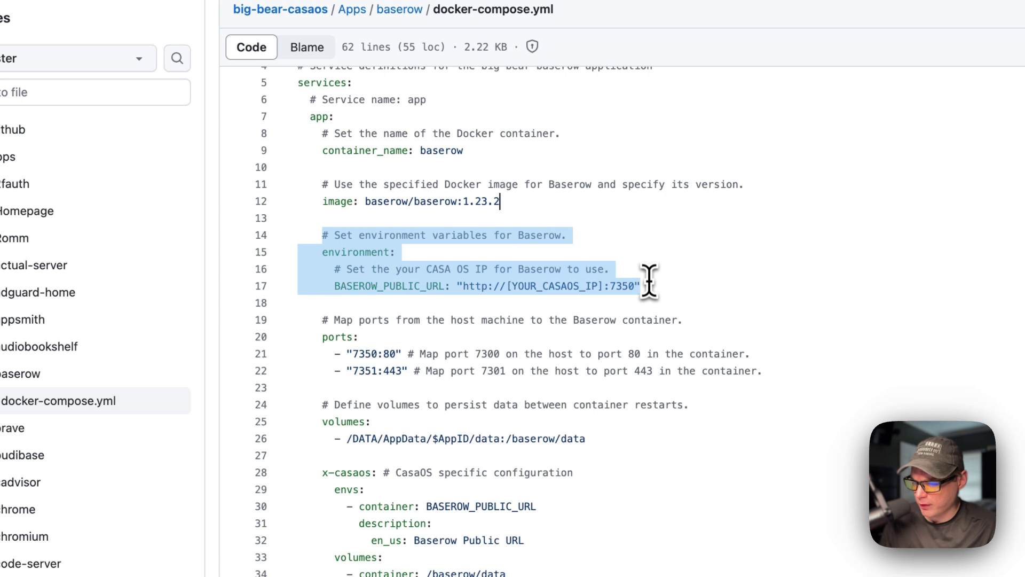
pyautogui.click(370, 286)
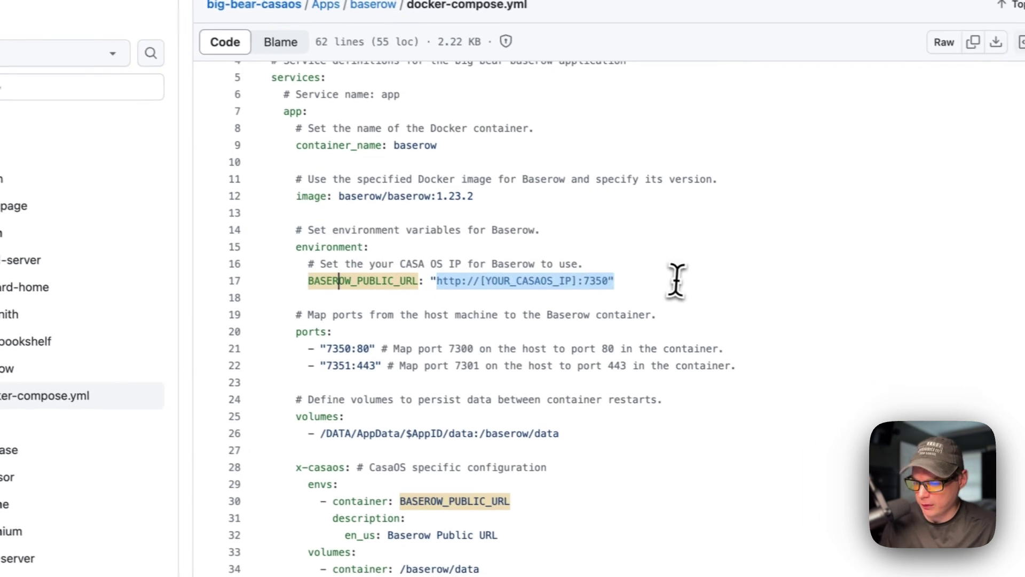
pyautogui.click(461, 279)
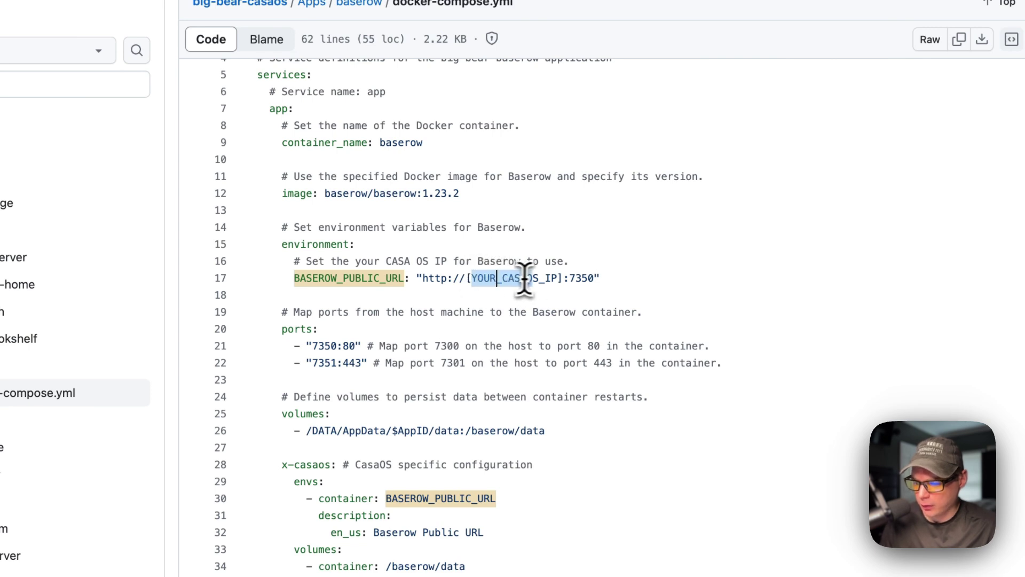
pyautogui.moveTo(555, 277); pyautogui.dragTo(558, 277)
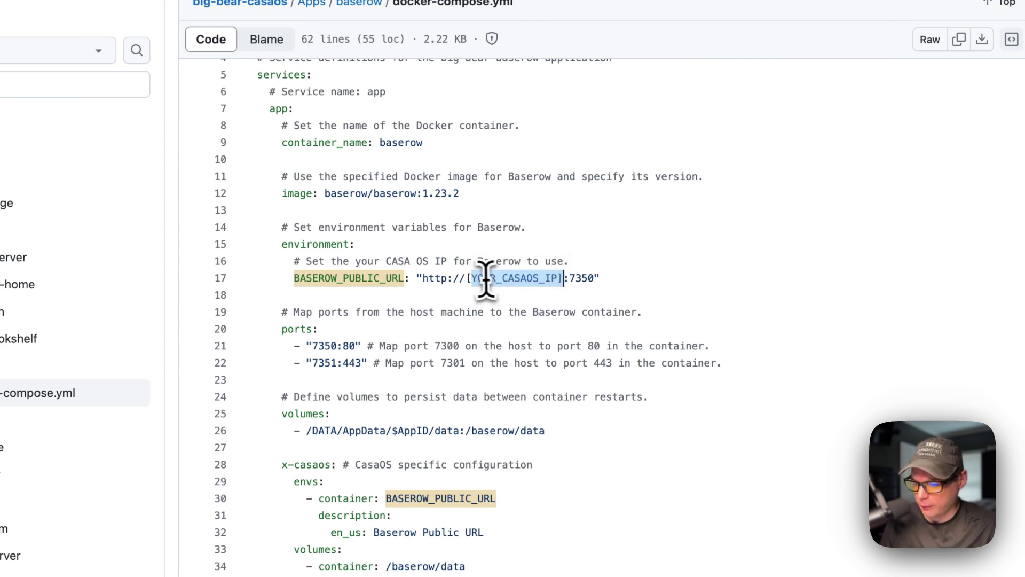
pyautogui.moveTo(466, 279); pyautogui.dragTo(565, 279)
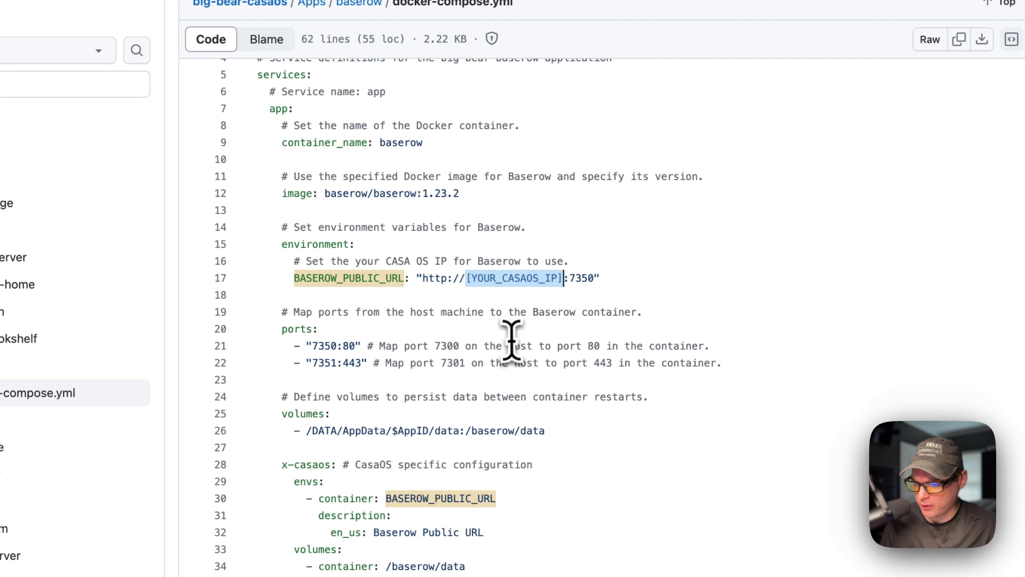
pyautogui.scroll(-3, 501, 289)
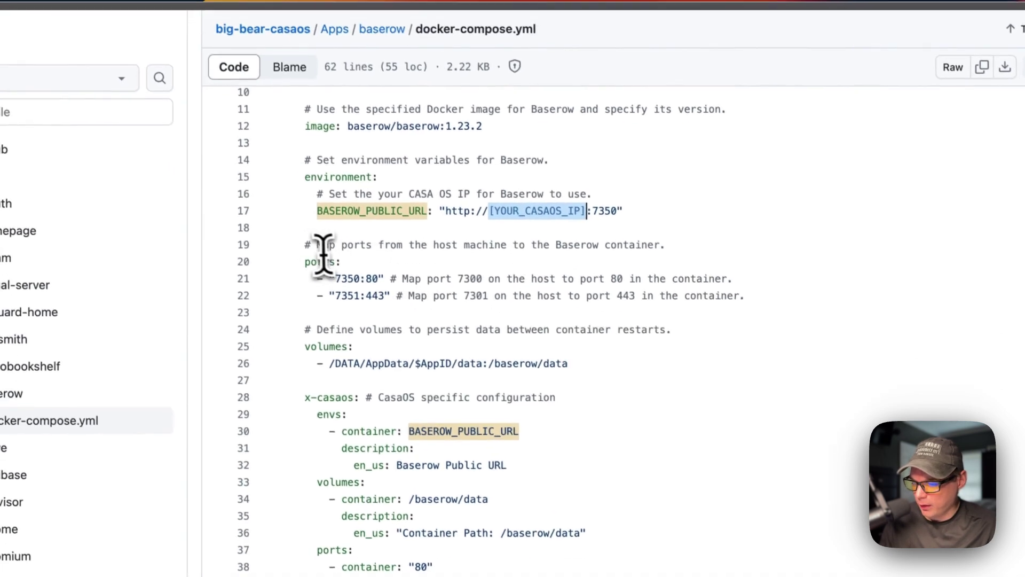
pyautogui.moveTo(310, 249); pyautogui.dragTo(654, 295)
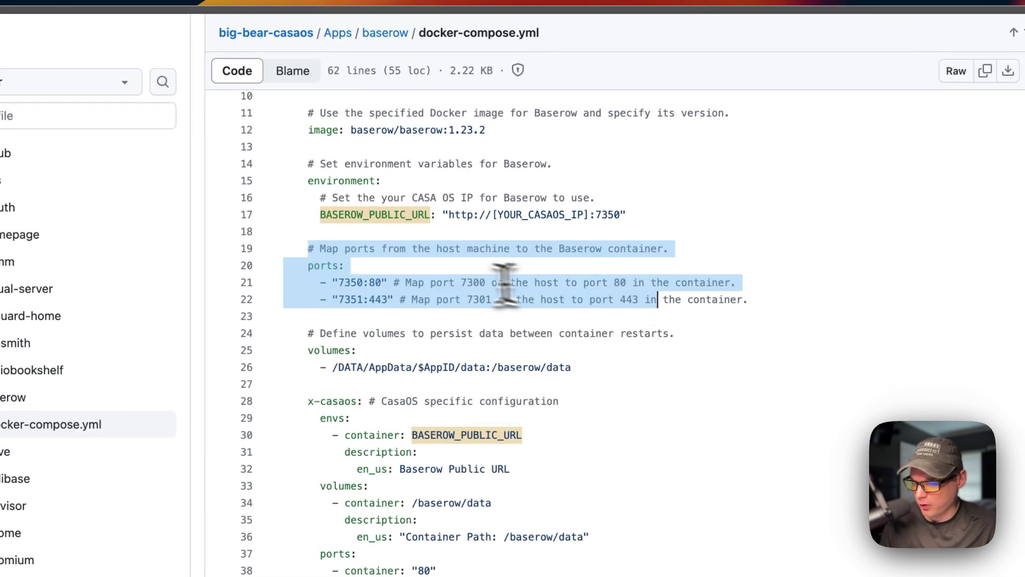
pyautogui.doubleClick(354, 282)
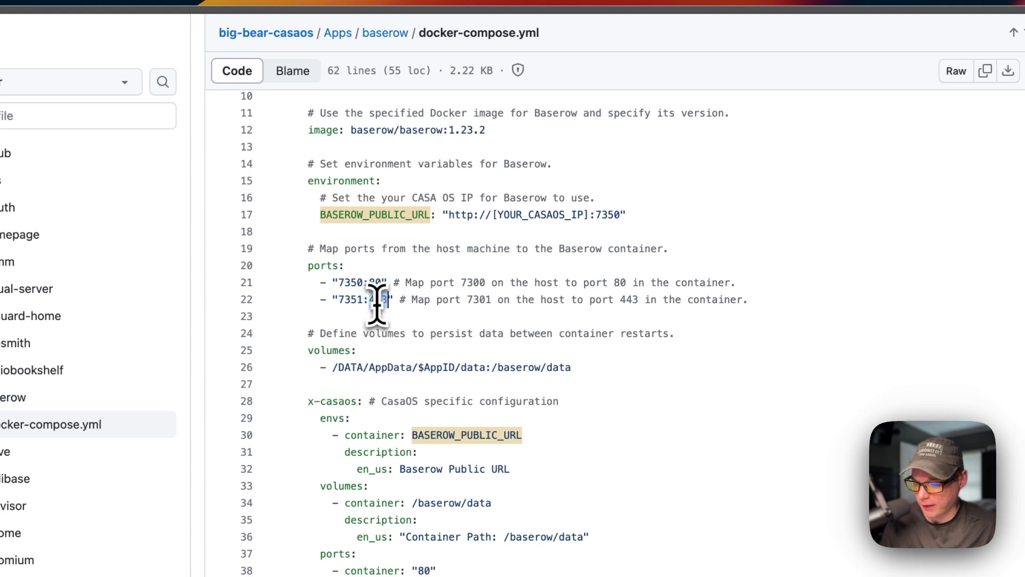
# - Highlight the /baserow/data volume path, including its AppID part and host side
pyautogui.scroll(-3, 377, 303)
pyautogui.moveTo(309, 256); pyautogui.dragTo(619, 302)
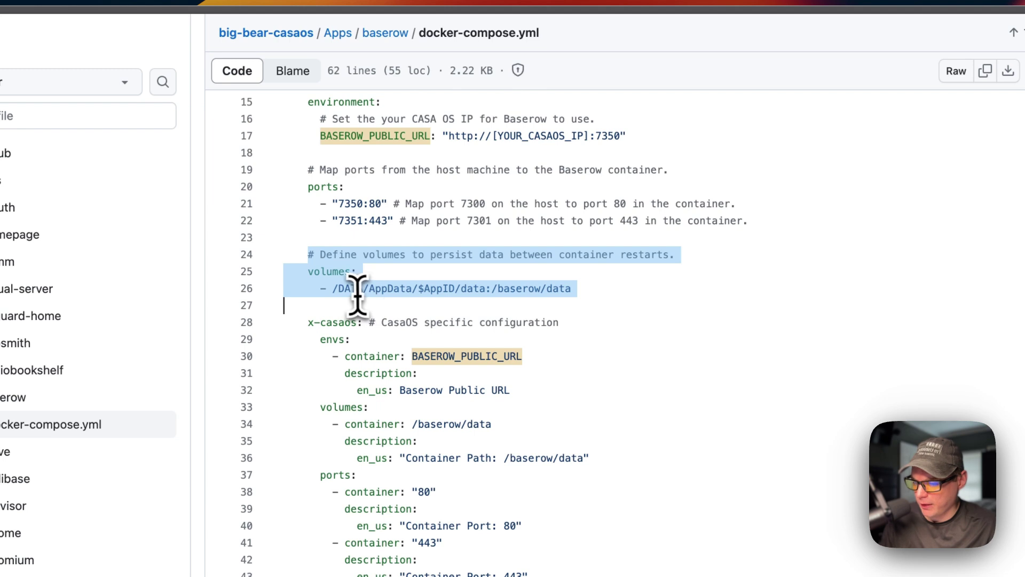
pyautogui.tripleClick(434, 289)
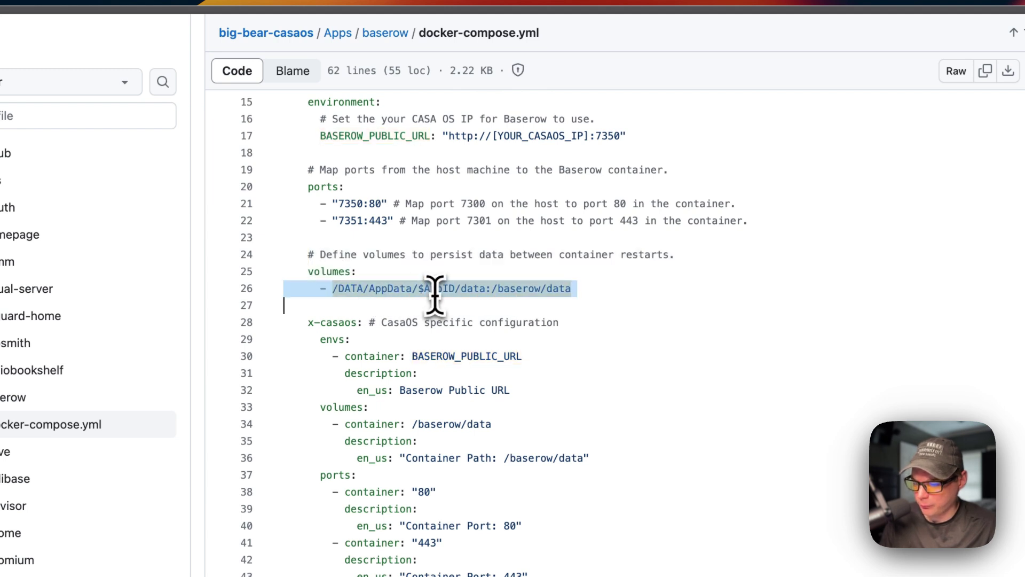
pyautogui.doubleClick(435, 290)
pyautogui.scroll(8, 394, 284)
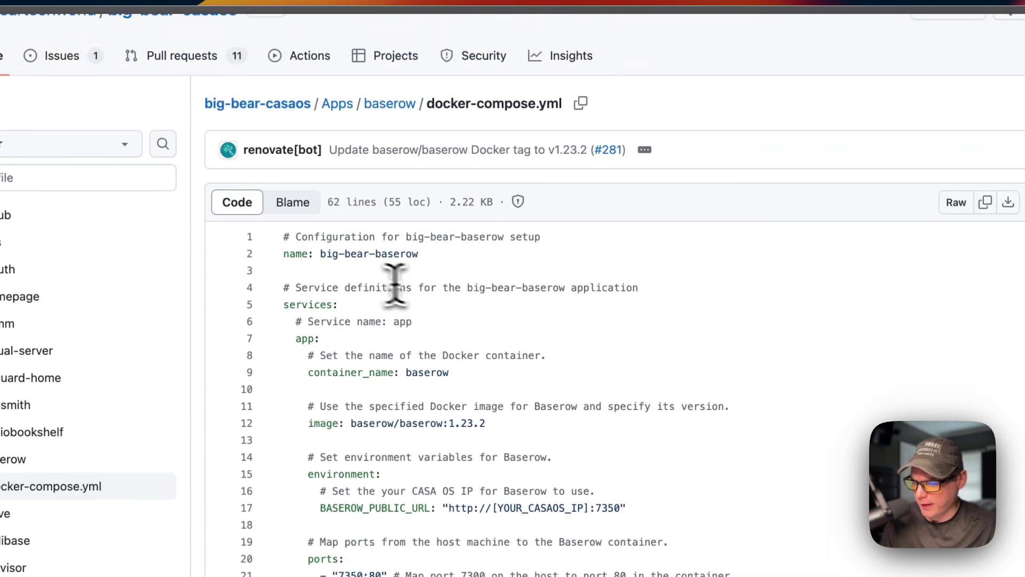
pyautogui.moveTo(329, 210); pyautogui.dragTo(447, 205)
pyautogui.scroll(-3, 513, 374)
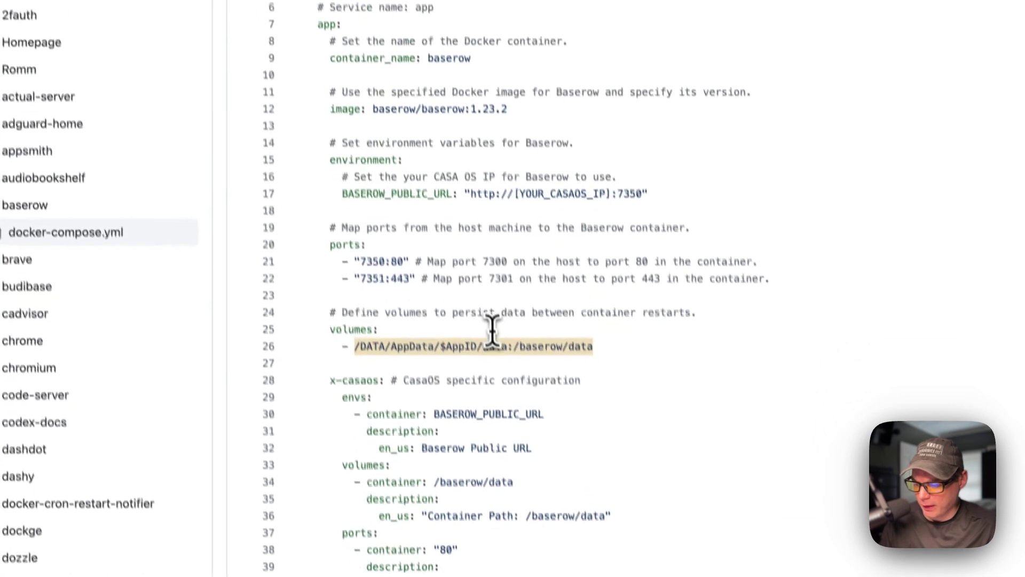
pyautogui.moveTo(355, 347); pyautogui.dragTo(554, 320)
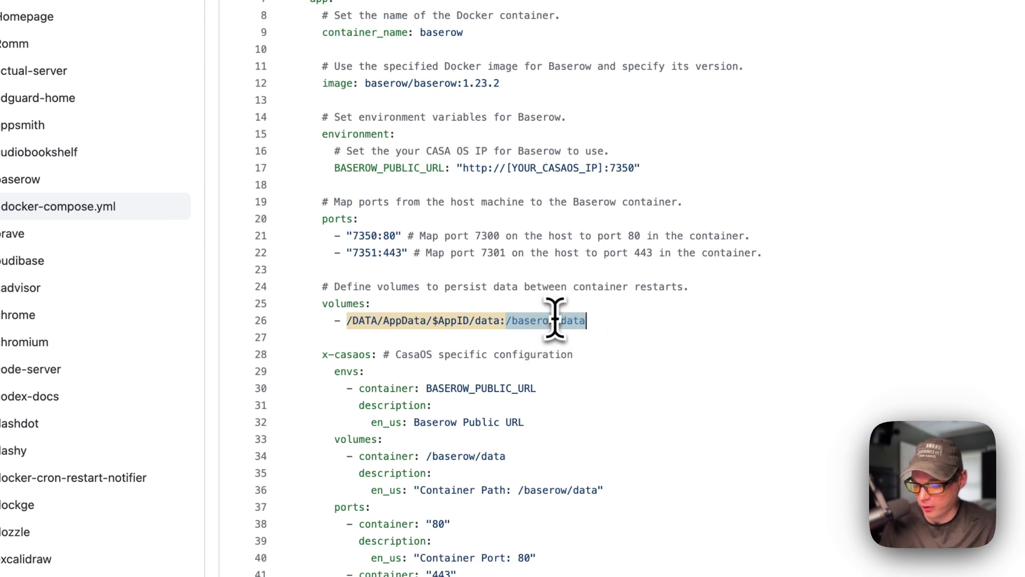
pyautogui.scroll(-2, 555, 315)
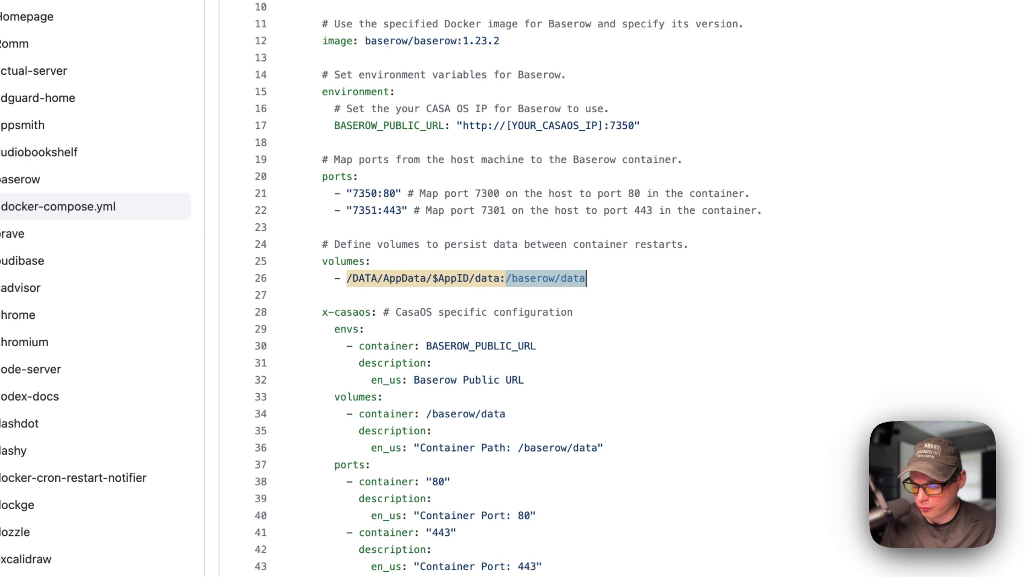
pyautogui.scroll(-6, 374, 291)
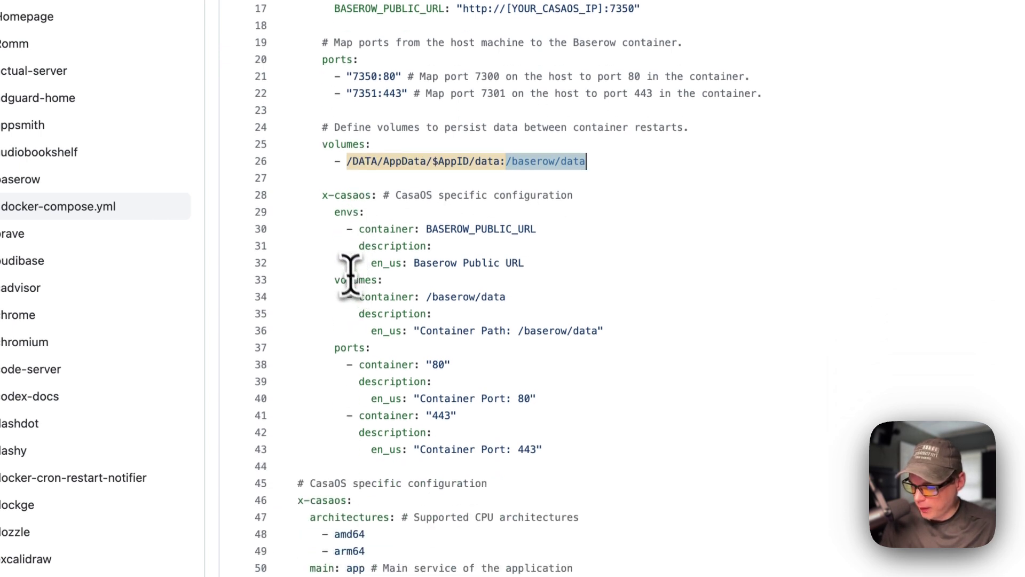
# - Highlight the CasaOS env, volume and port descriptions and every volumes and ports occurrence
pyautogui.moveTo(323, 194); pyautogui.dragTo(522, 362)
pyautogui.moveTo(554, 331); pyautogui.dragTo(582, 414)
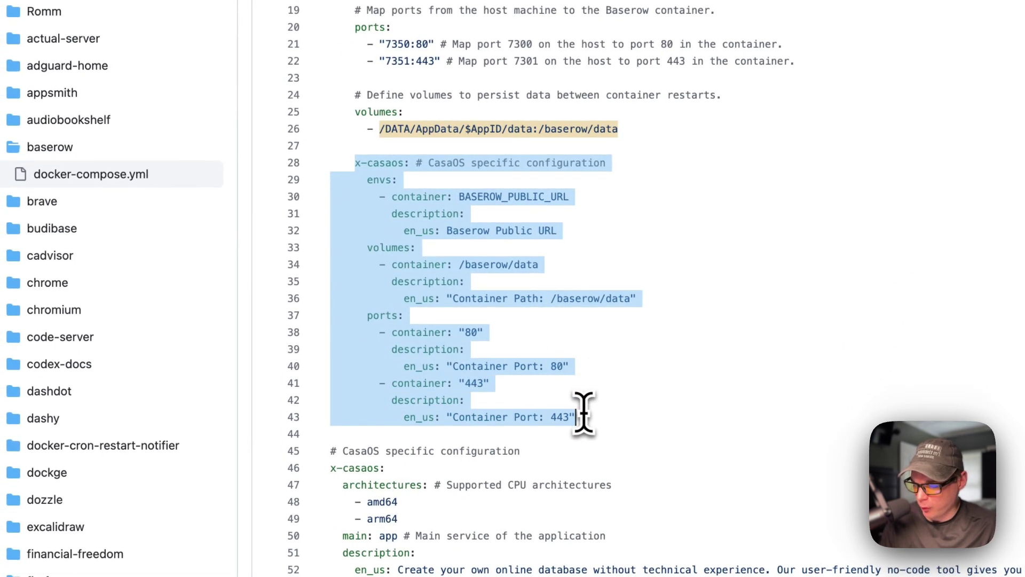
pyautogui.click(374, 182)
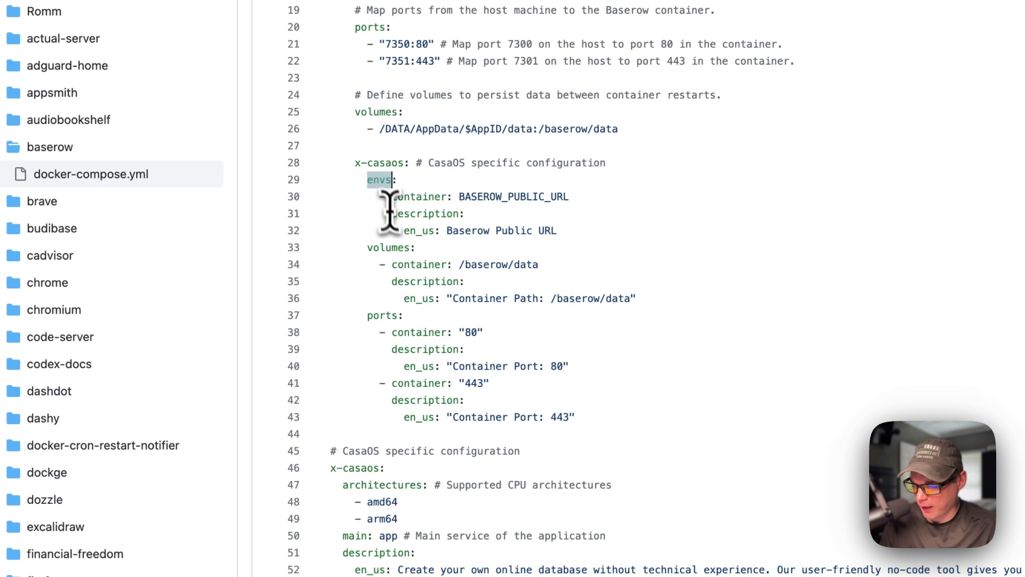
pyautogui.doubleClick(383, 247)
pyautogui.click(382, 315)
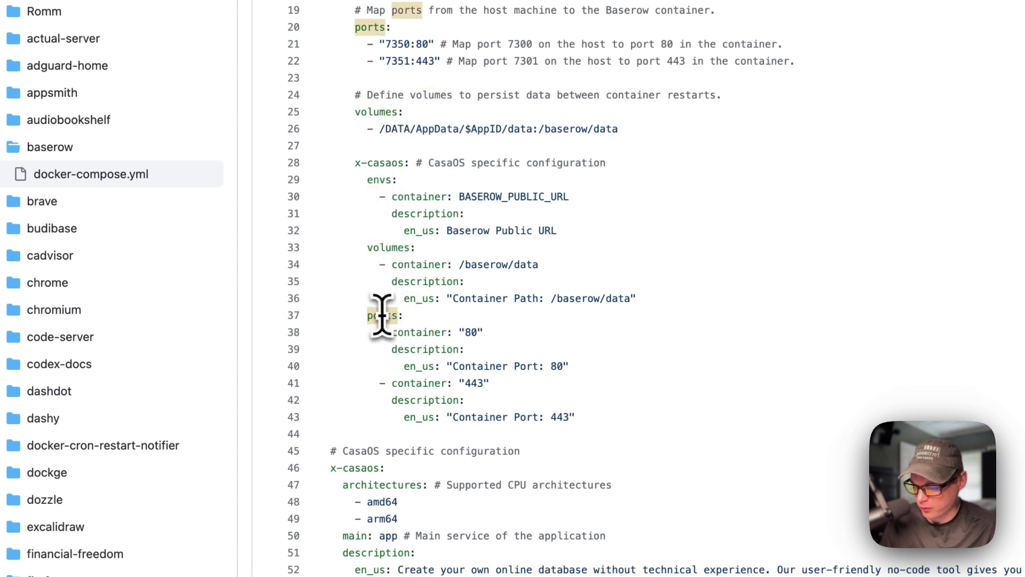
# - Mark the app-level x-casaos configuration block and its supported CPU architectures
pyautogui.scroll(-3, 492, 345)
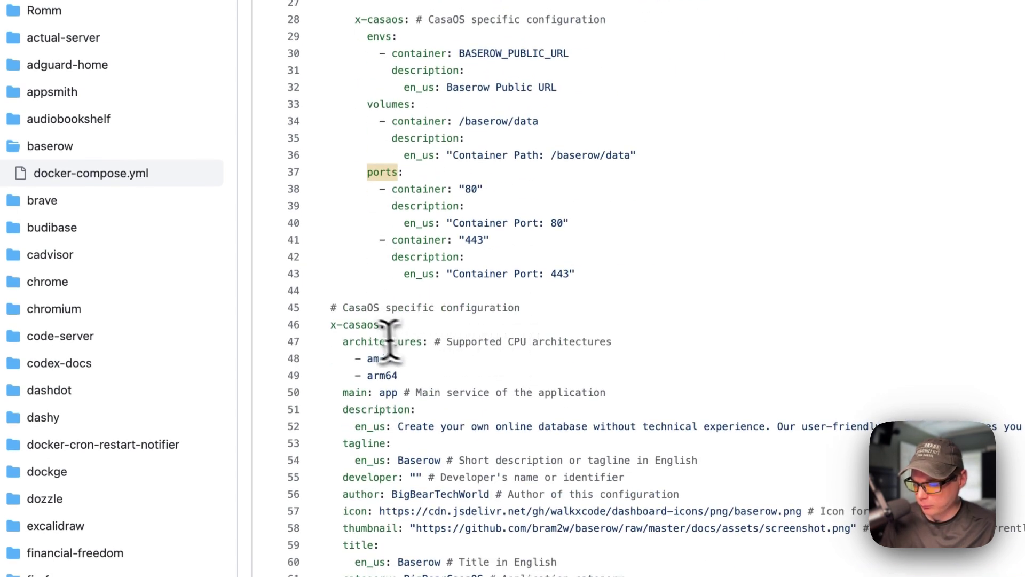
pyautogui.moveTo(332, 302); pyautogui.dragTo(434, 553)
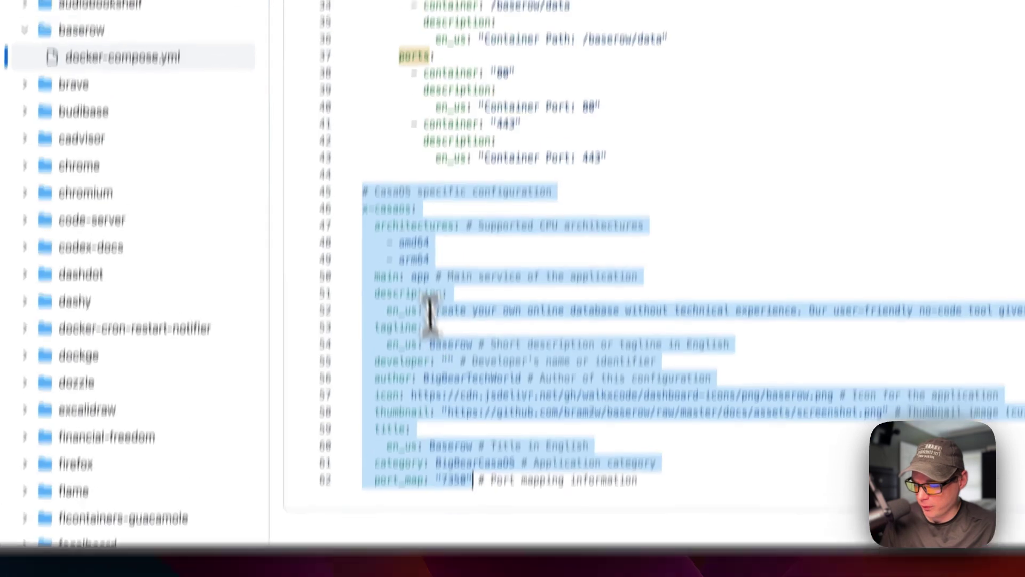
pyautogui.click(395, 234)
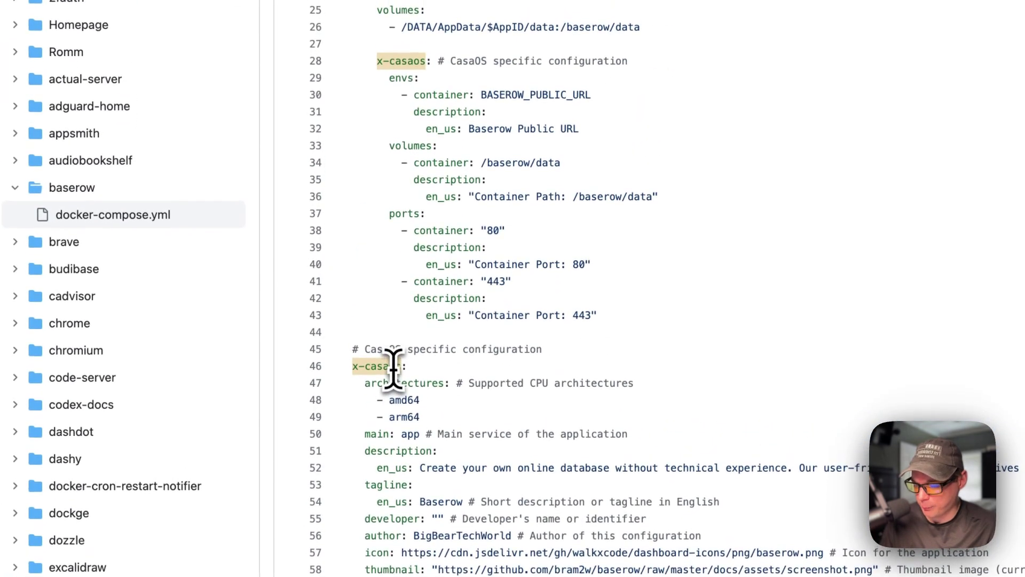
pyautogui.moveTo(368, 384); pyautogui.dragTo(423, 406)
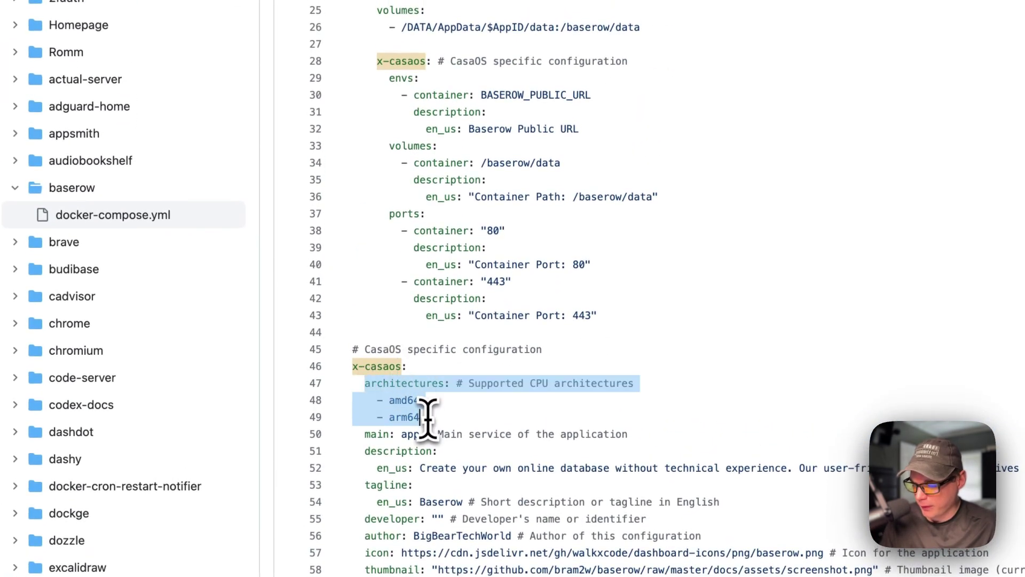
pyautogui.scroll(7, 427, 417)
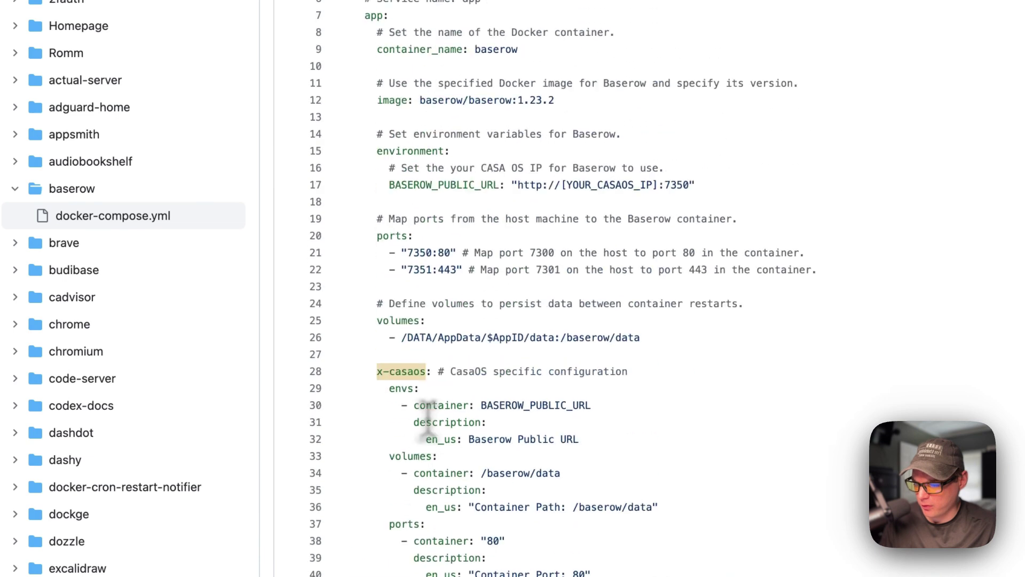
pyautogui.moveTo(419, 138); pyautogui.dragTo(574, 139)
pyautogui.scroll(-8, 529, 232)
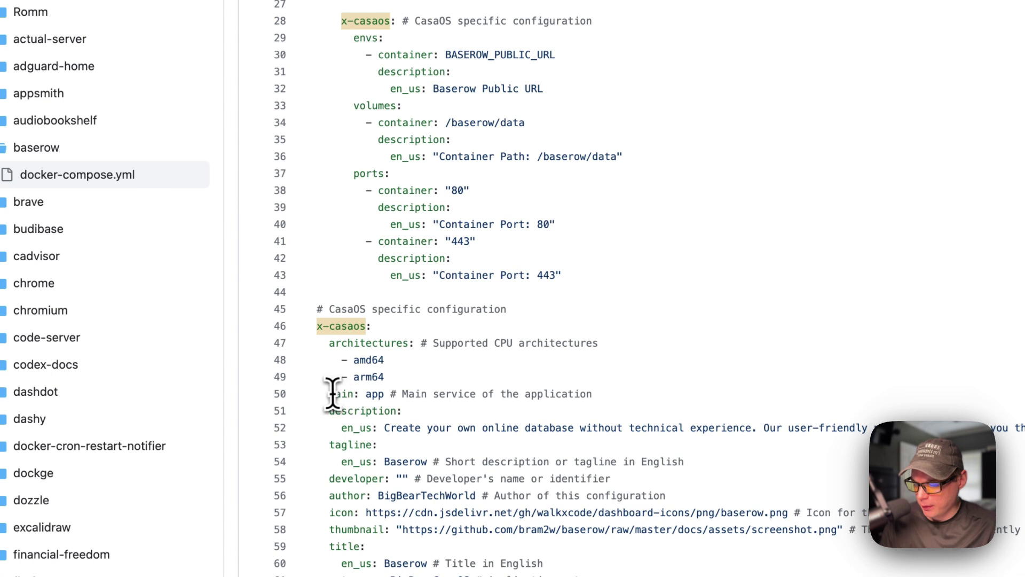
# - Go over the main service, description, tagline, developer, author and category lines
pyautogui.moveTo(330, 394); pyautogui.dragTo(551, 395)
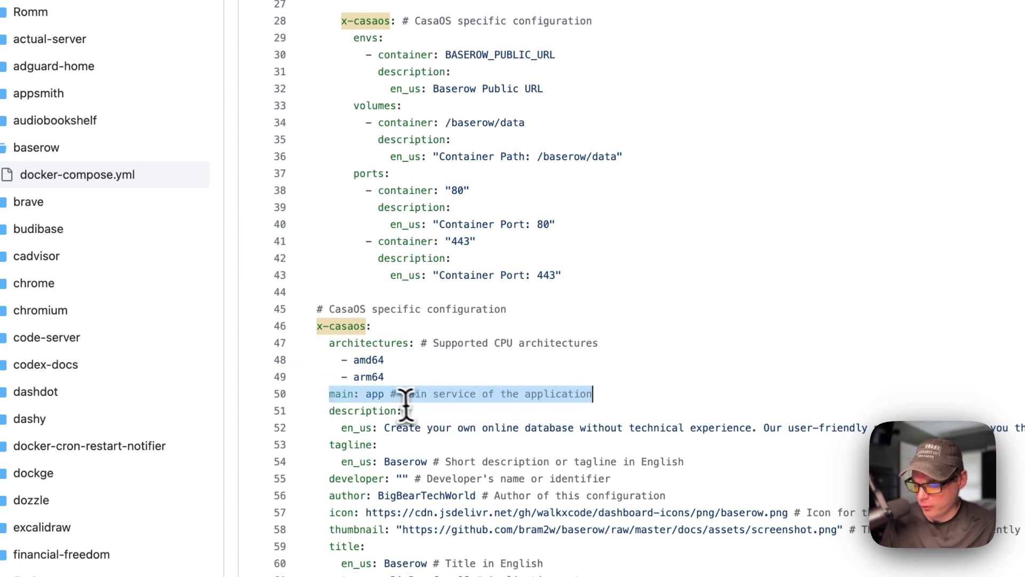
pyautogui.click(378, 394)
pyautogui.scroll(10, 379, 390)
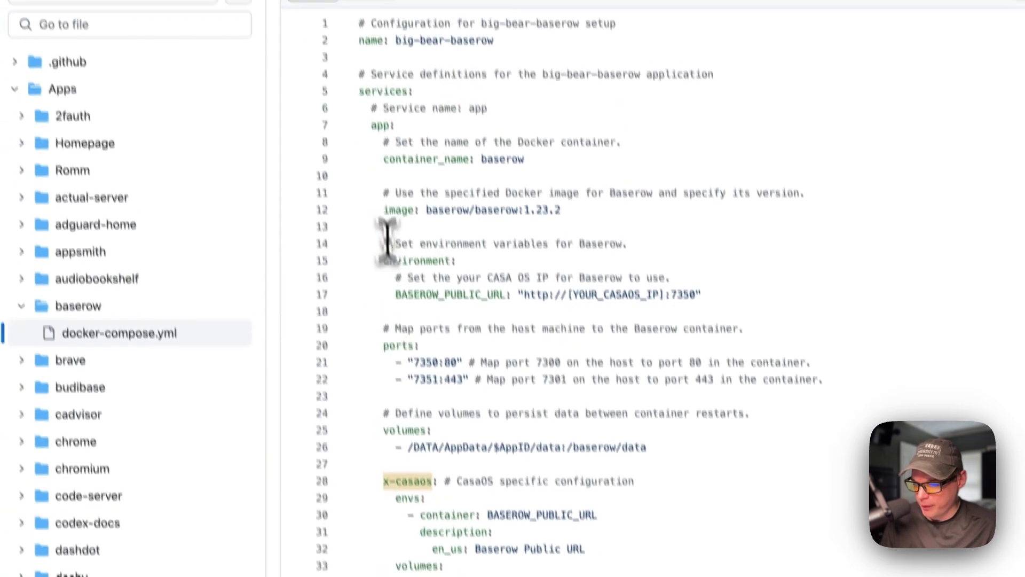
pyautogui.scroll(-5, 534, 245)
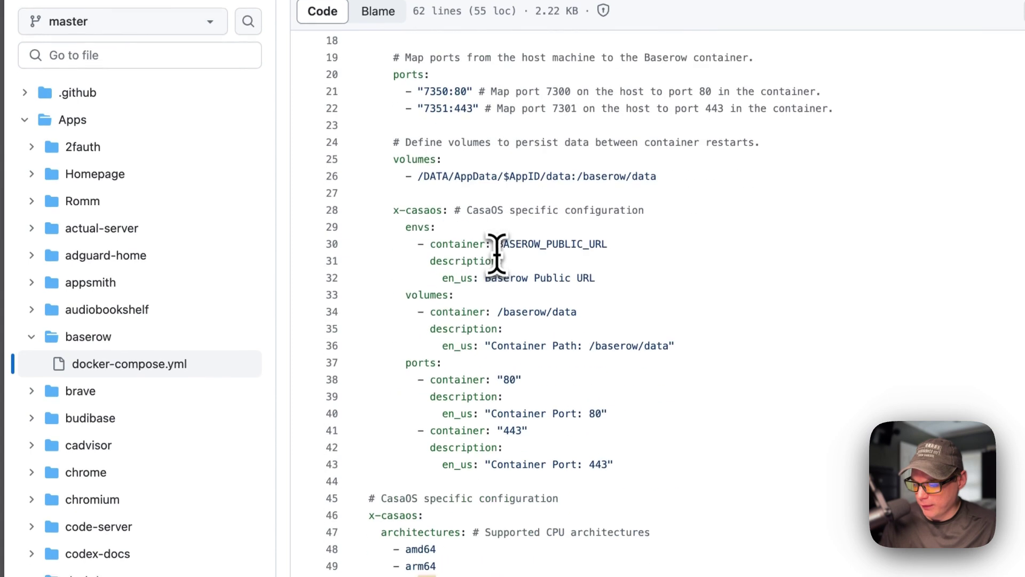
pyautogui.moveTo(380, 576); pyautogui.dragTo(656, 576)
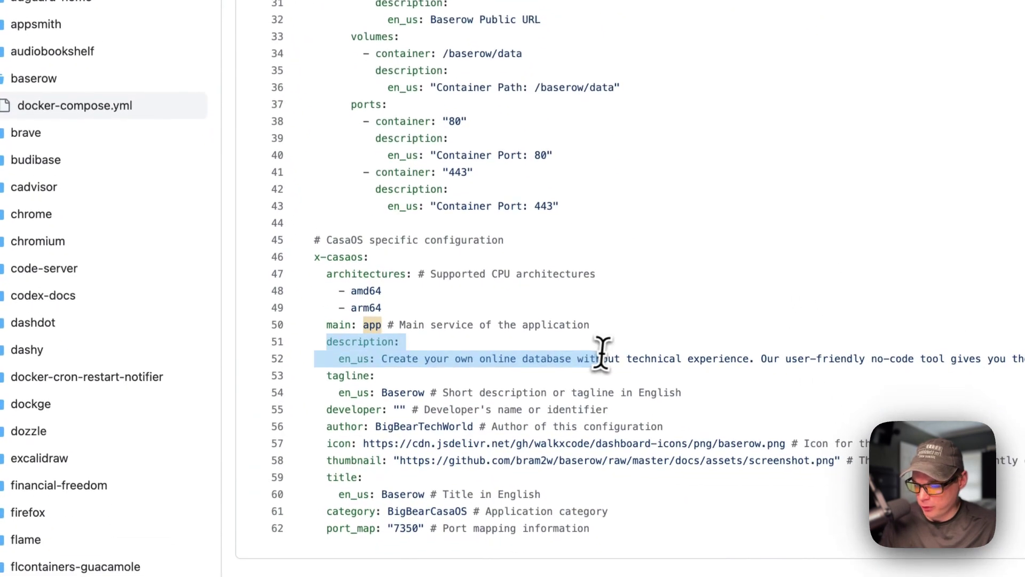
pyautogui.moveTo(602, 353); pyautogui.dragTo(365, 372)
pyautogui.doubleClick(341, 375)
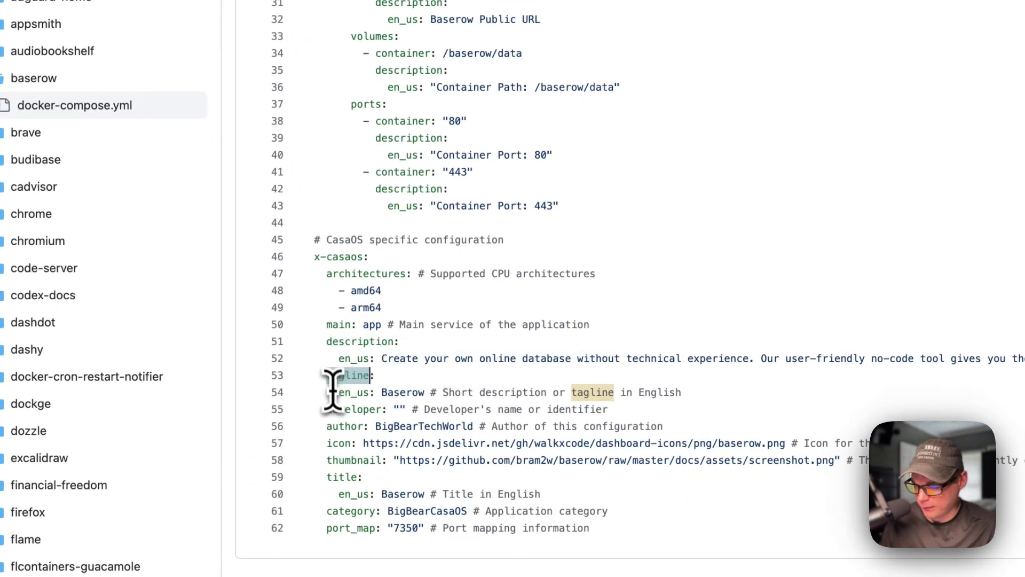
pyautogui.click(347, 409)
pyautogui.click(338, 426)
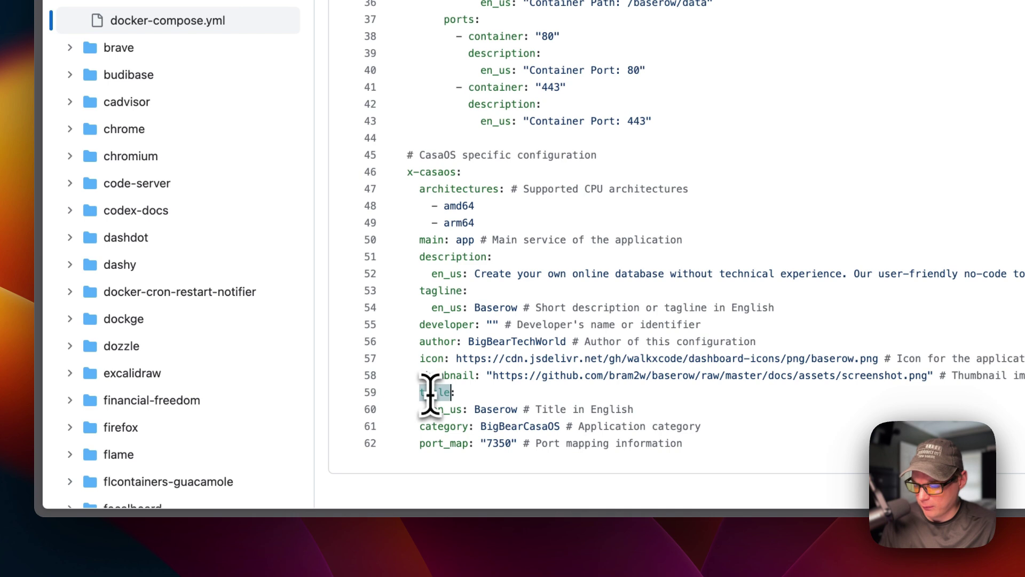
pyautogui.click(437, 421)
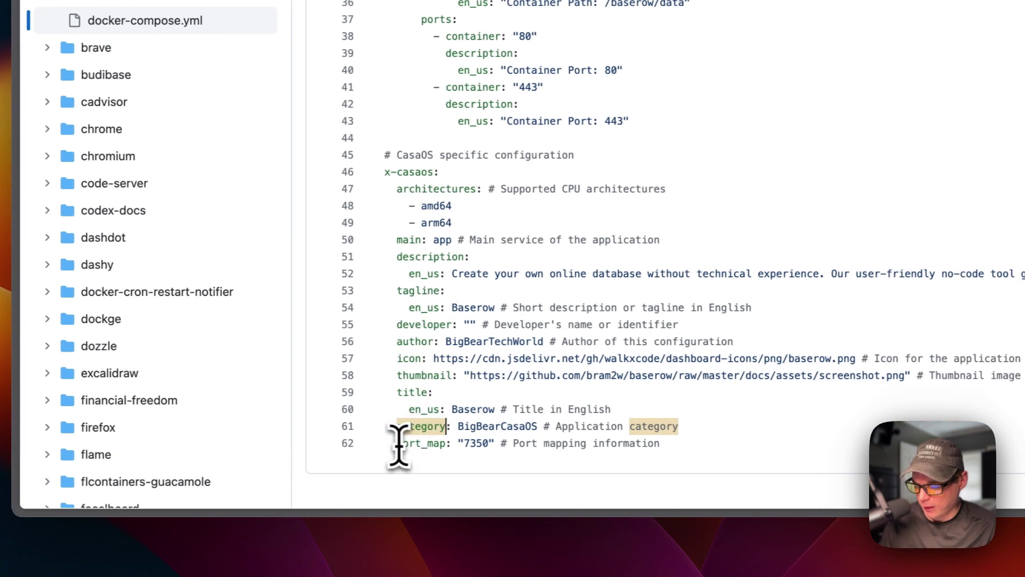
# - Select the port_map setting and match it to host port 7350 on line 21
pyautogui.moveTo(419, 446); pyautogui.dragTo(514, 449)
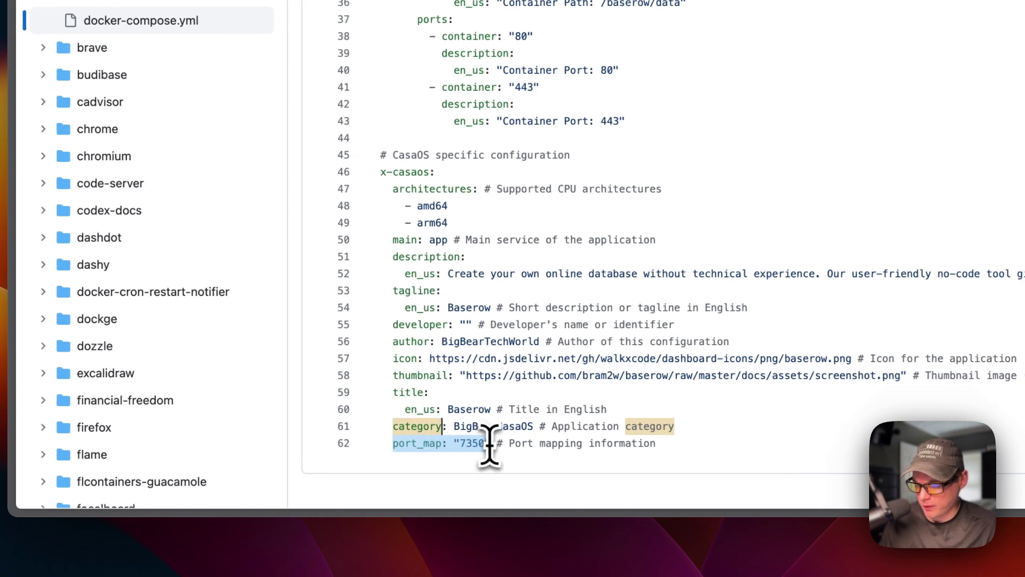
pyautogui.scroll(10, 480, 419)
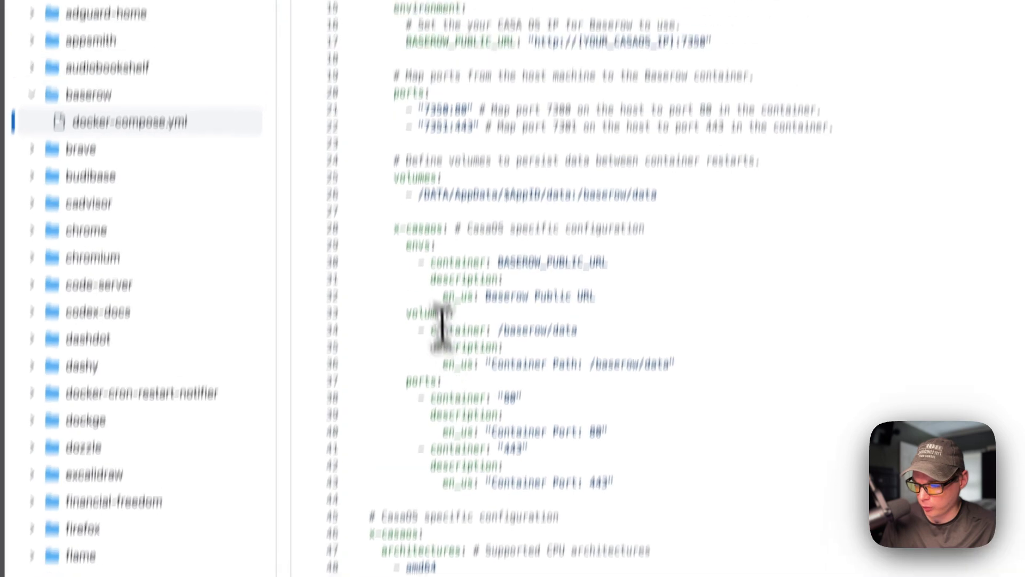
pyautogui.doubleClick(422, 221)
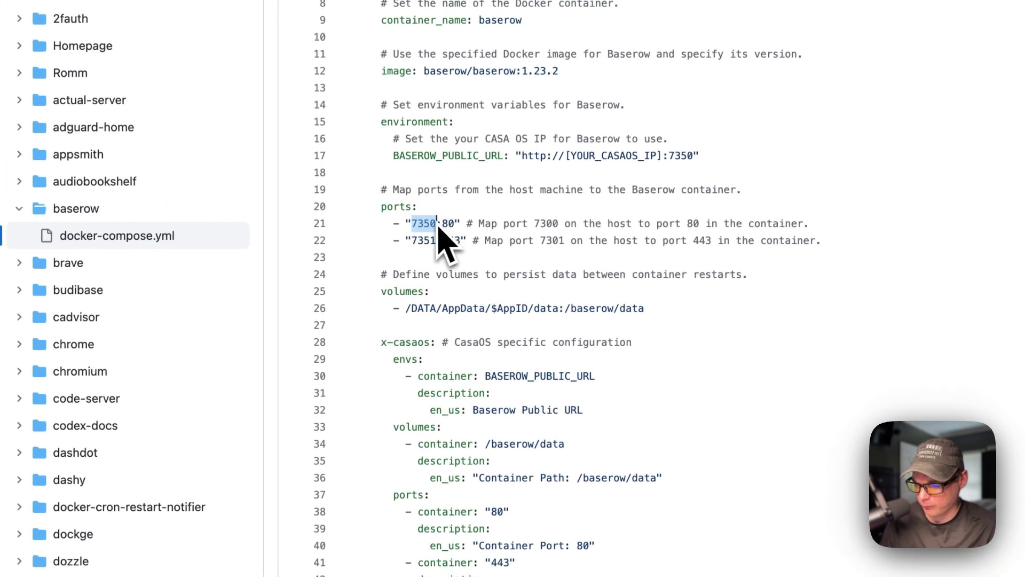
pyautogui.scroll(-3, 437, 246)
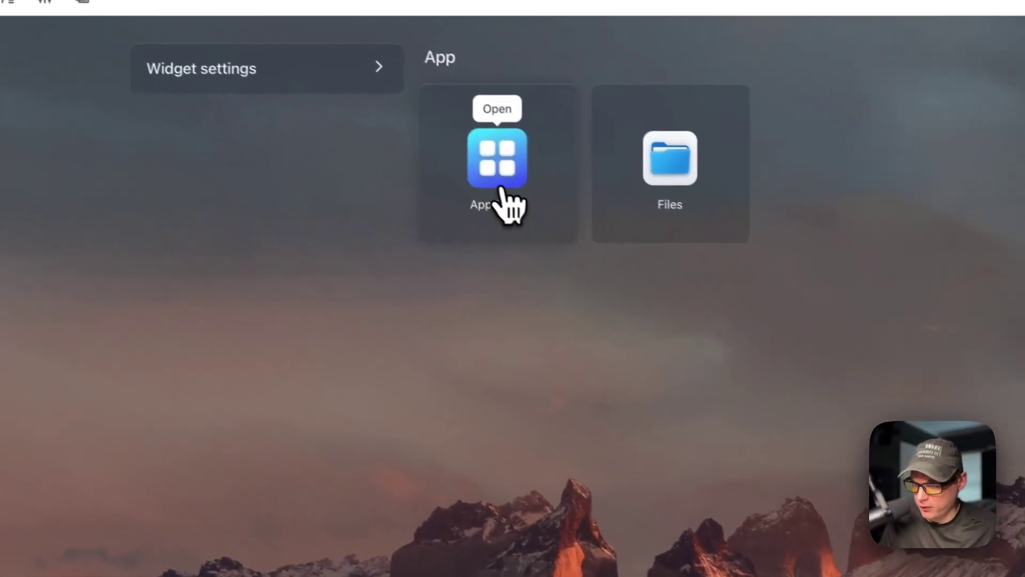
# - Search the App Store for 'baserow', open the BigBearCasaOS Baserow card and install it
pyautogui.click(511, 173)
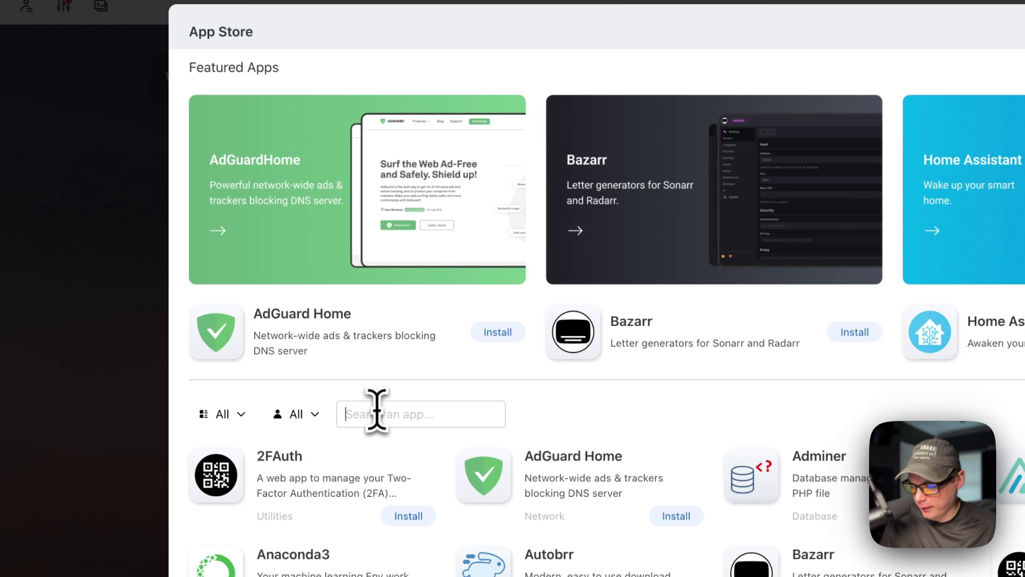
pyautogui.click(376, 414)
pyautogui.write('baserow')
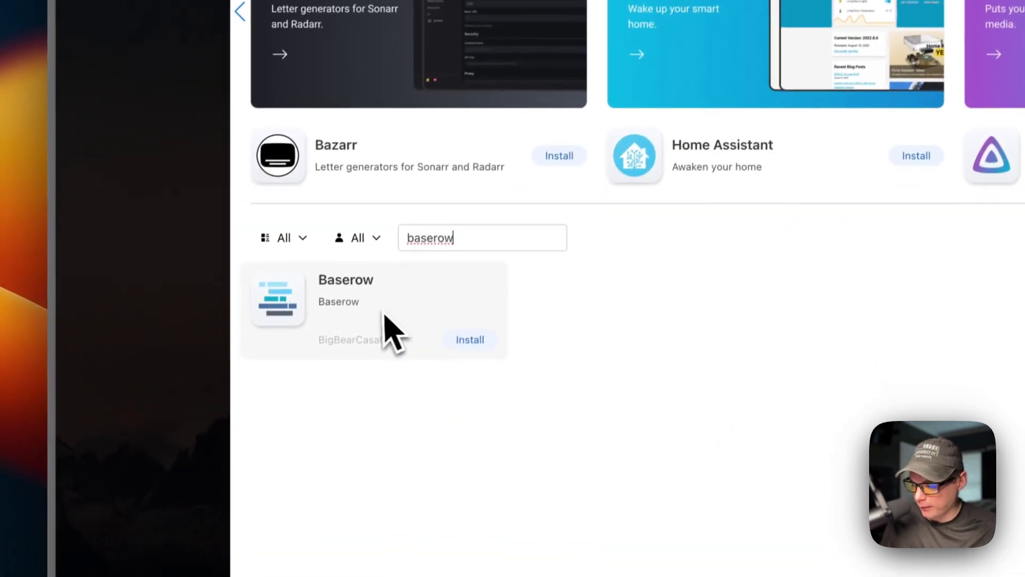
pyautogui.doubleClick(308, 365)
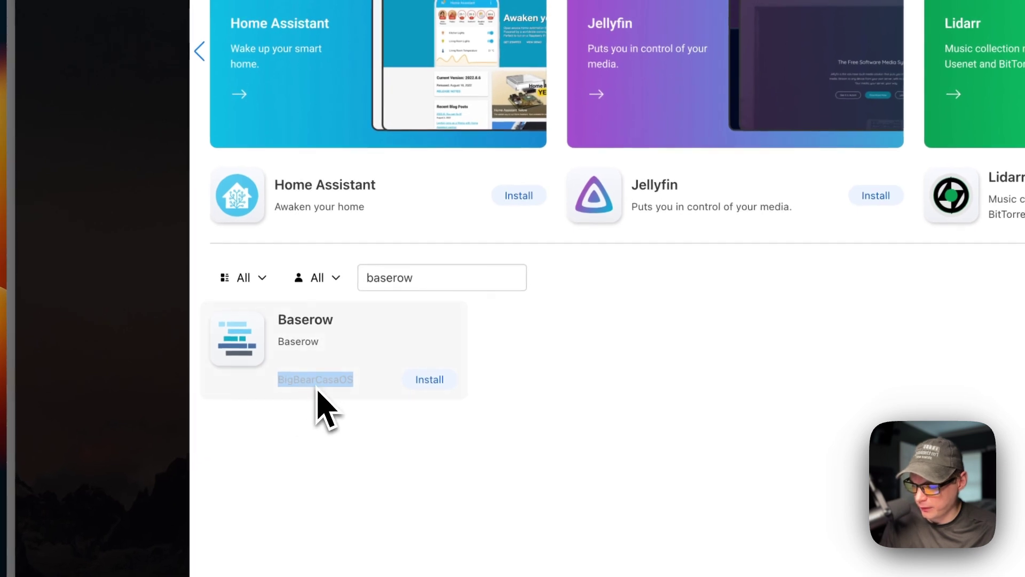
pyautogui.click(314, 350)
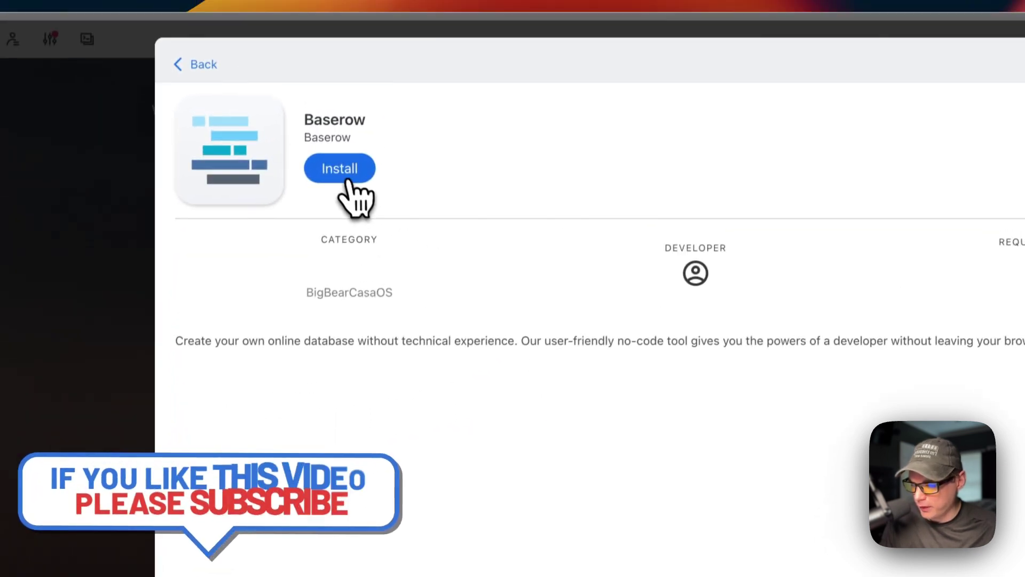
pyautogui.click(345, 181)
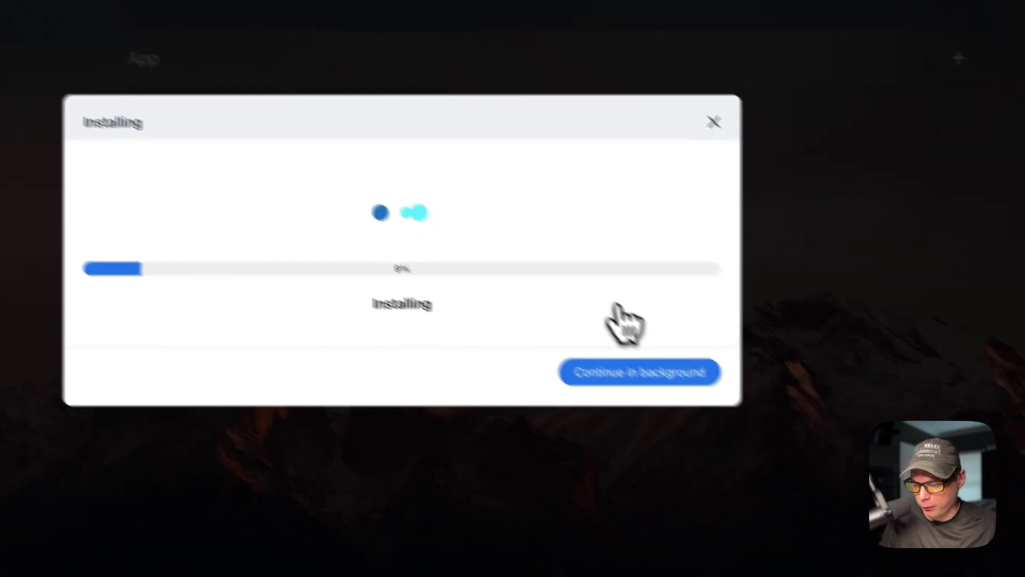
# - Let the install run in the background, reload, and open the new Baserow tile's options
pyautogui.click(715, 420)
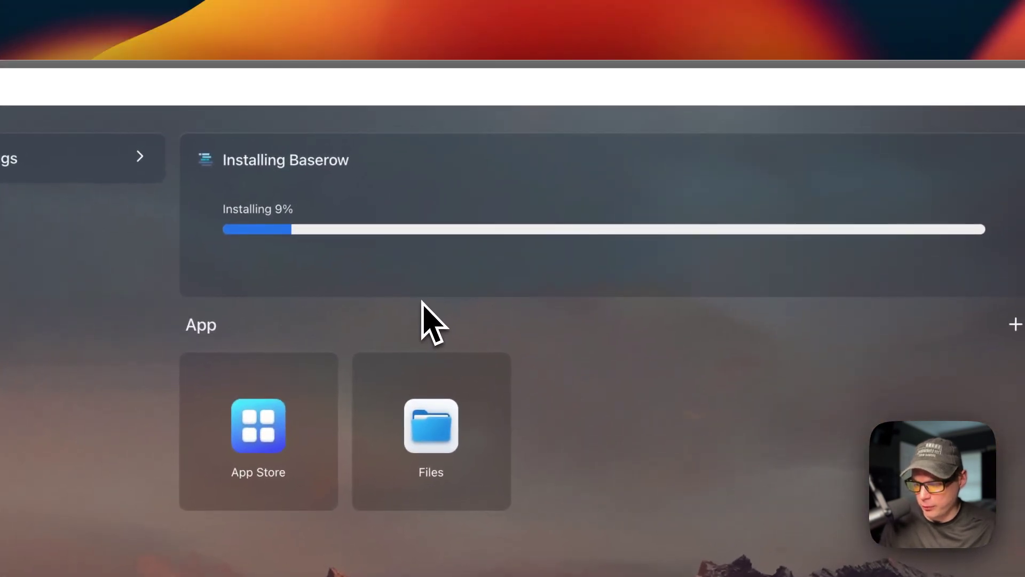
pyautogui.press('super+r')
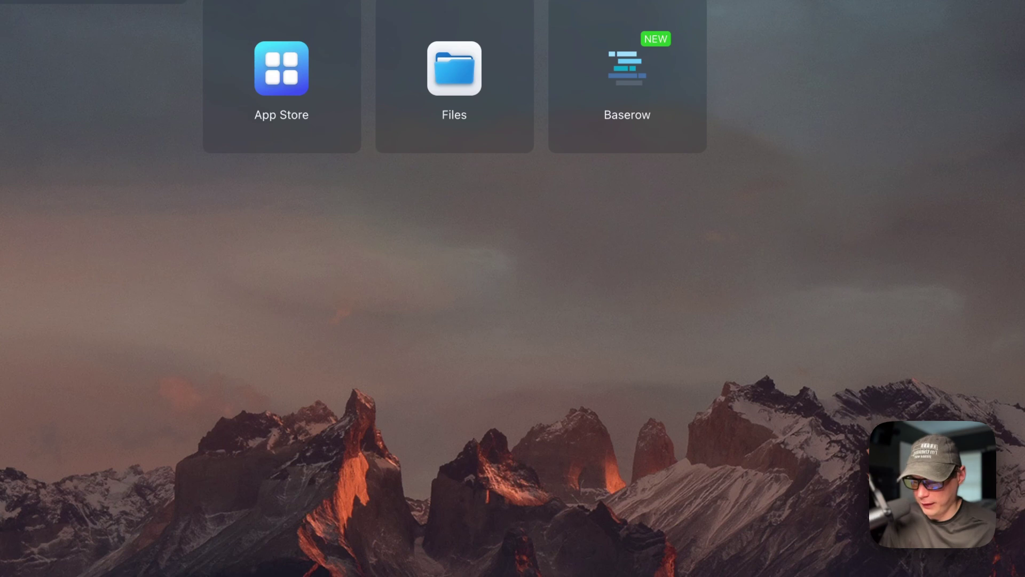
pyautogui.moveTo(661, 78)
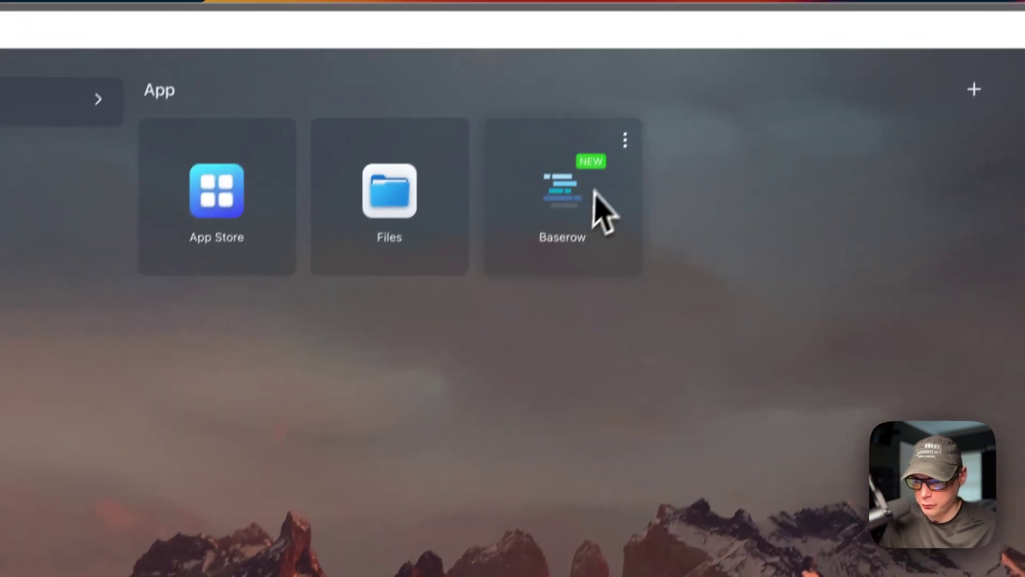
pyautogui.click(613, 164)
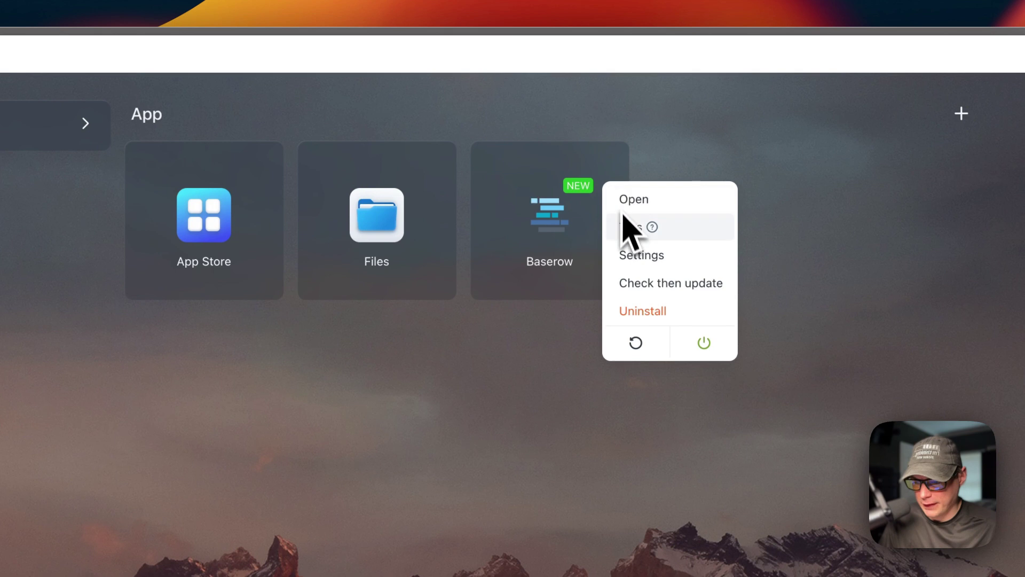
# - Replace [YOUR_CASAOS_IP] in Baserow's BASEROW_PUBLIC_URL with 192.168.20.100 and save the settings
pyautogui.click(624, 256)
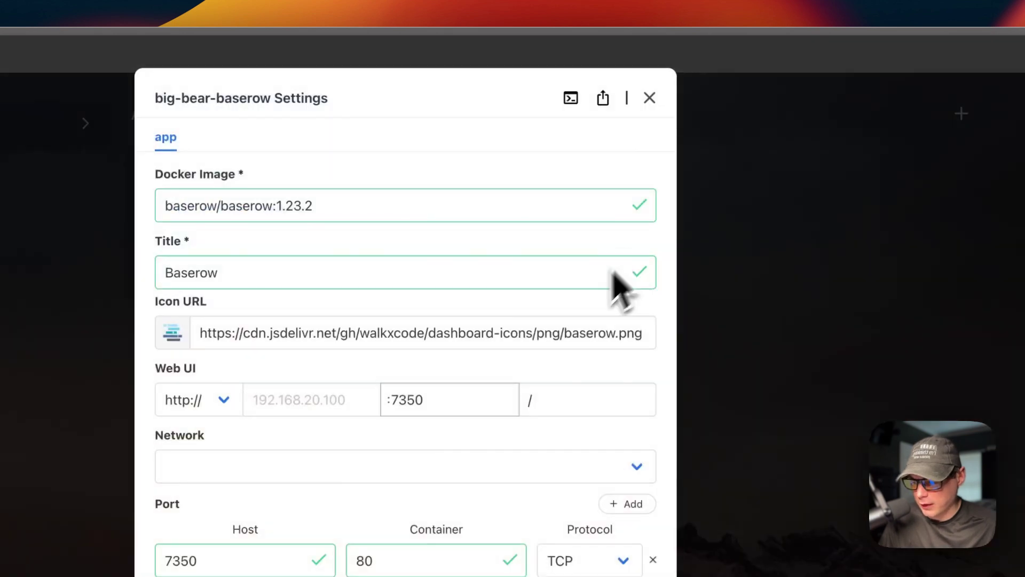
pyautogui.scroll(-5, 586, 353)
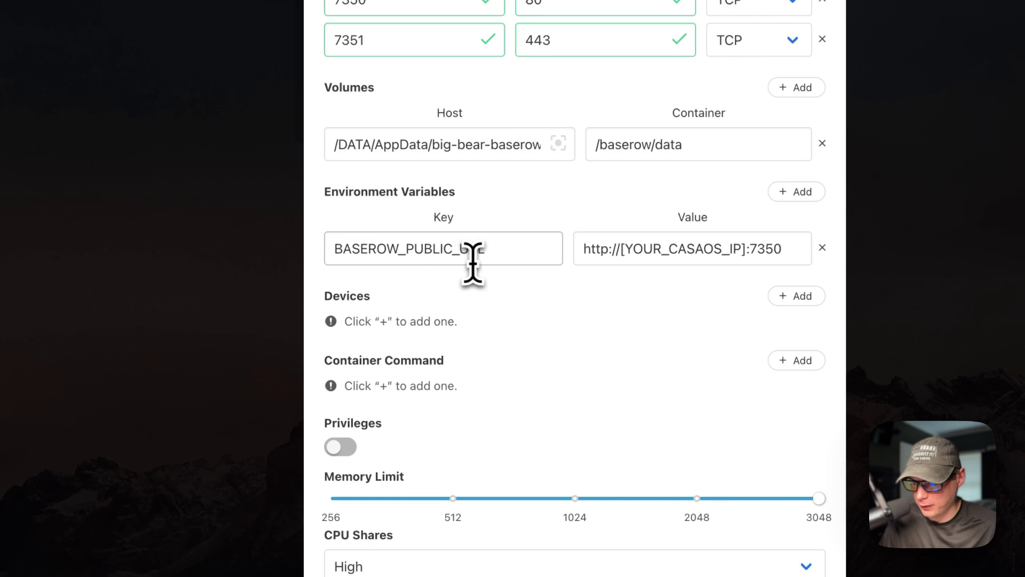
pyautogui.moveTo(621, 252); pyautogui.dragTo(632, 253)
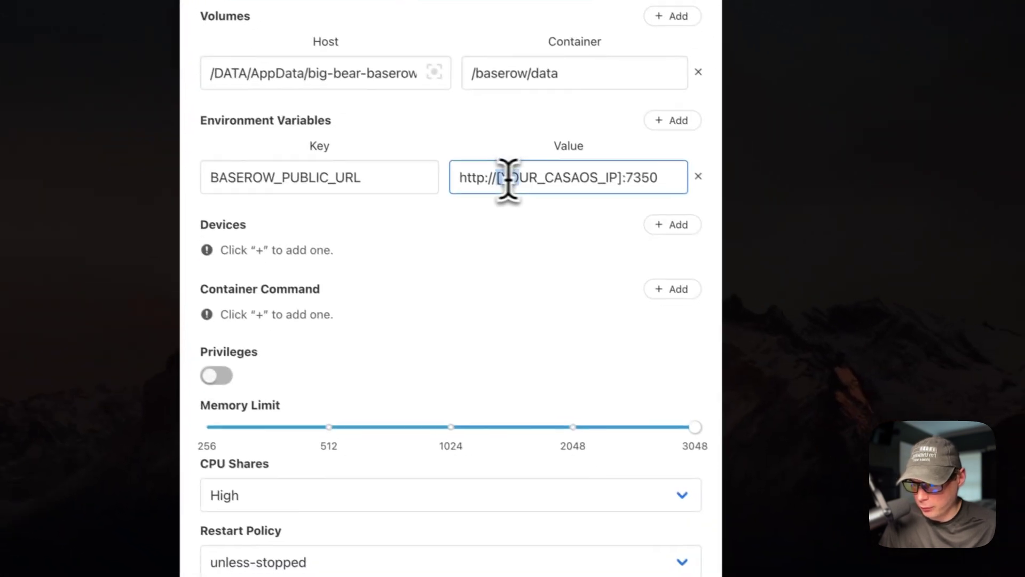
pyautogui.moveTo(508, 178); pyautogui.dragTo(622, 179)
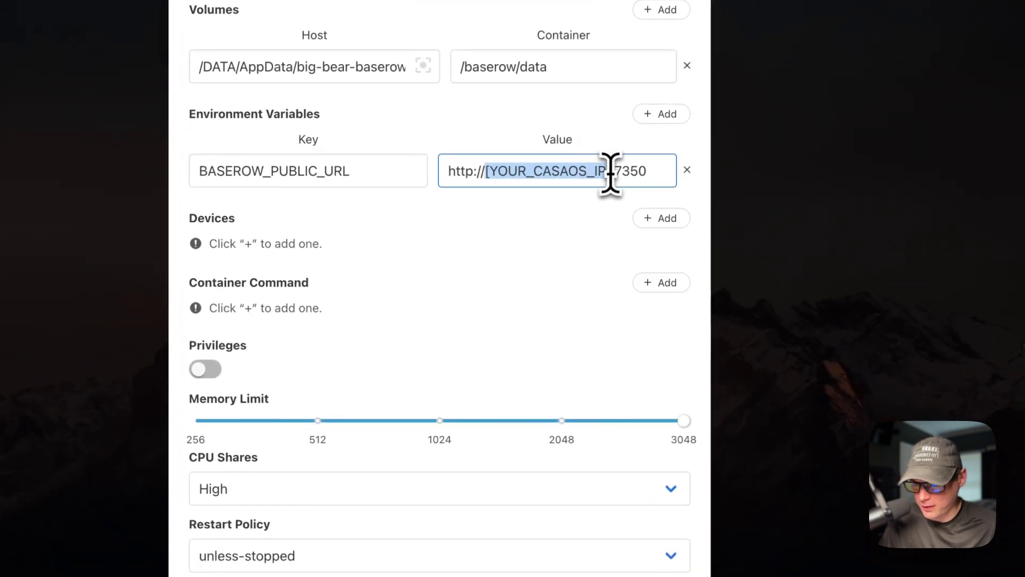
pyautogui.write('192.168.20.100')
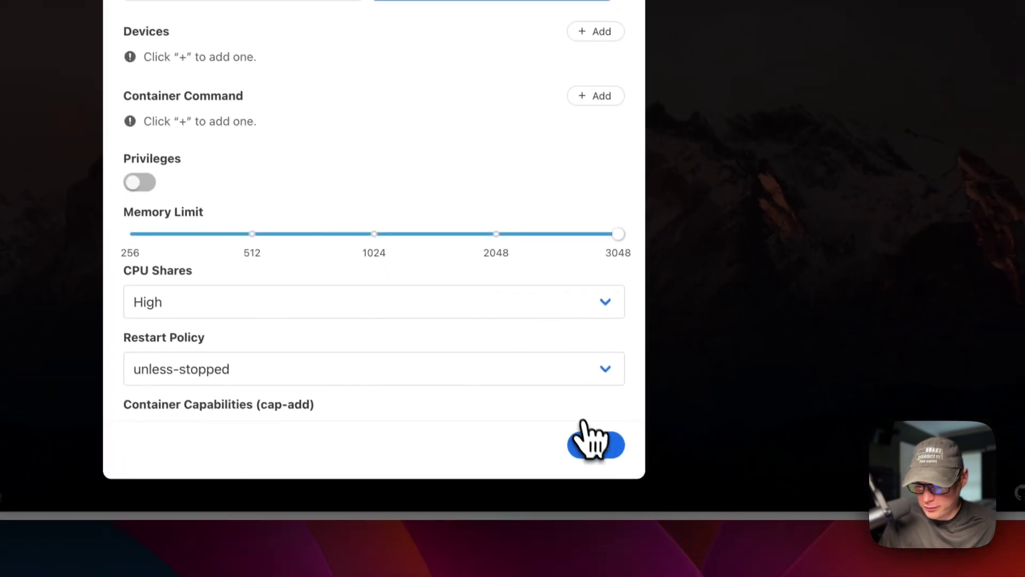
pyautogui.click(596, 443)
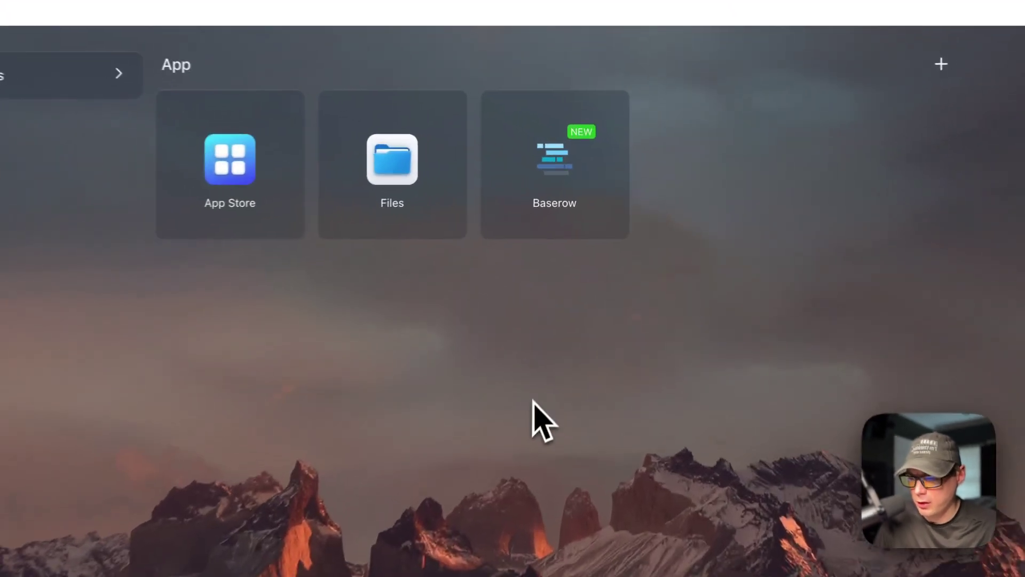
# - Write and save a Baserow tips note reading 'Testing'
pyautogui.moveTo(595, 180)
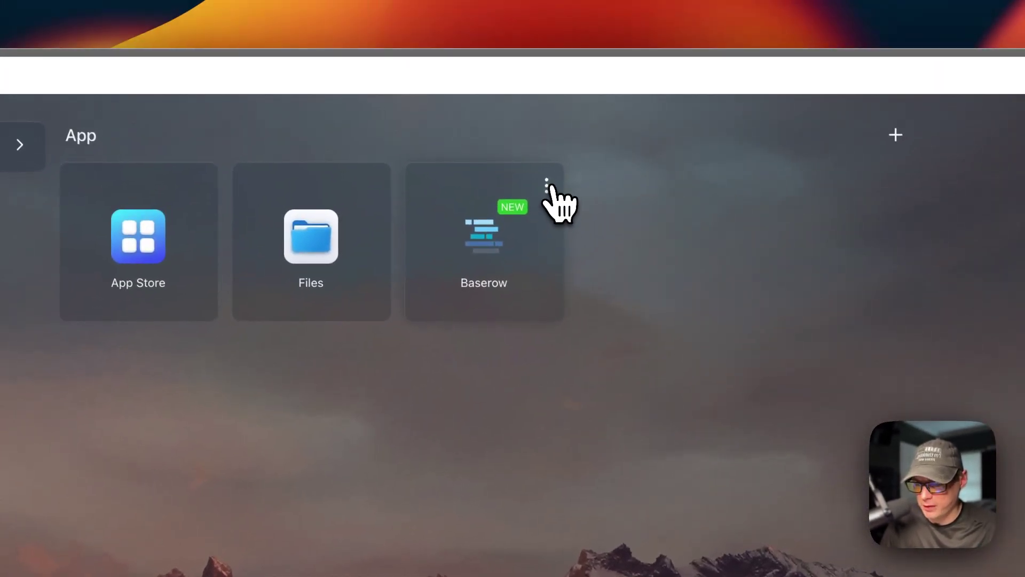
pyautogui.click(548, 187)
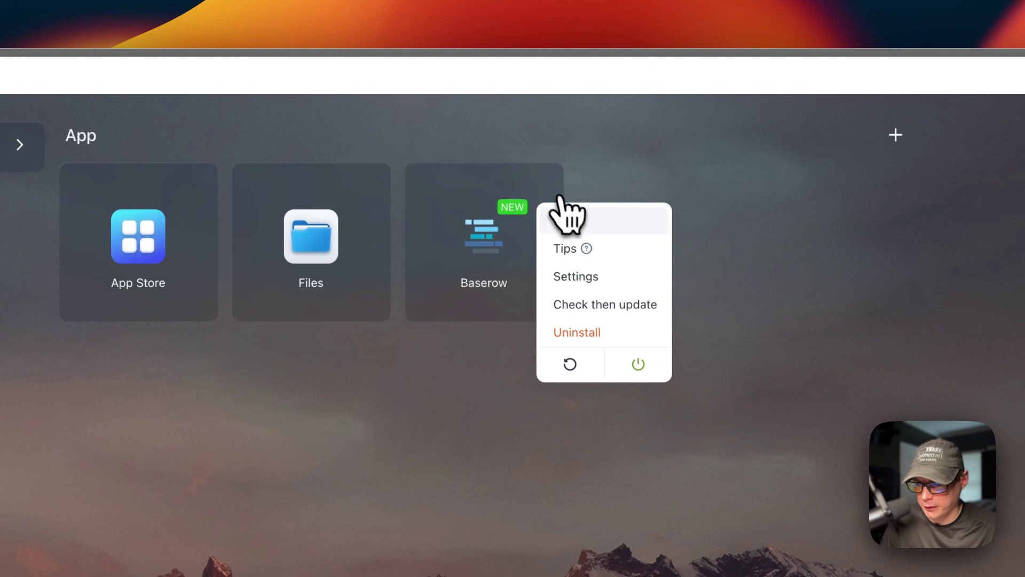
pyautogui.click(596, 249)
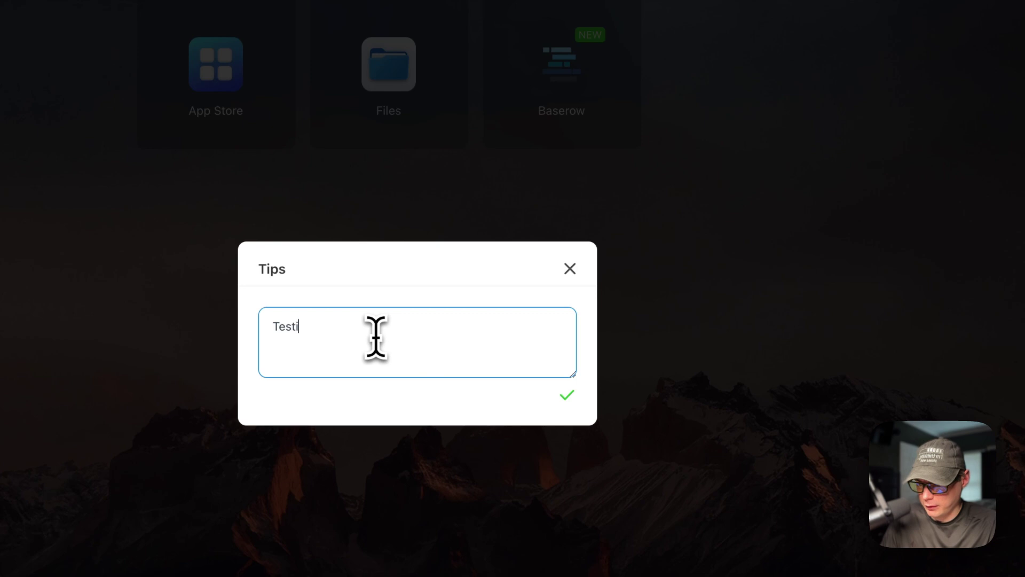
pyautogui.write('Testing')
pyautogui.click(568, 395)
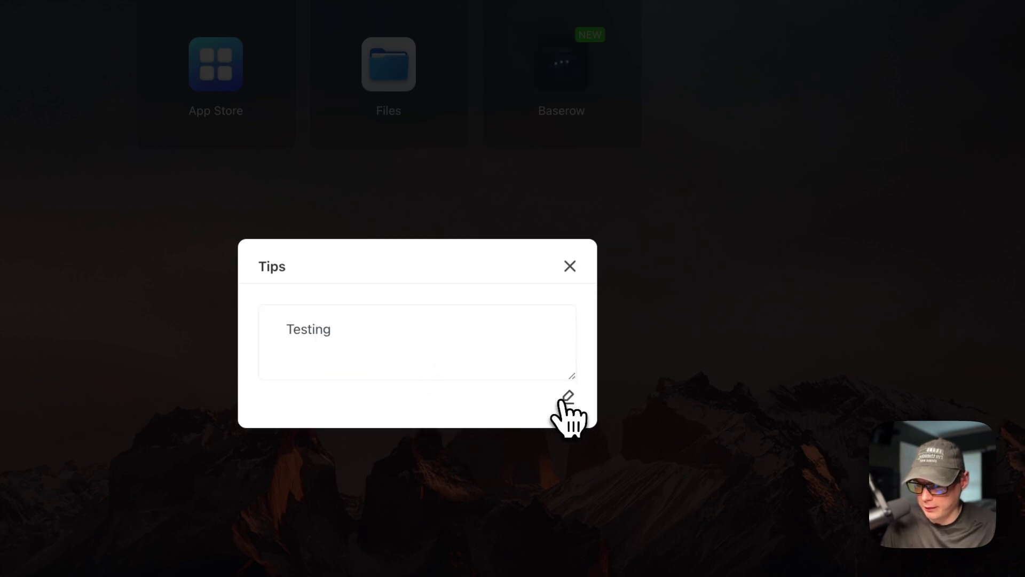
pyautogui.click(570, 269)
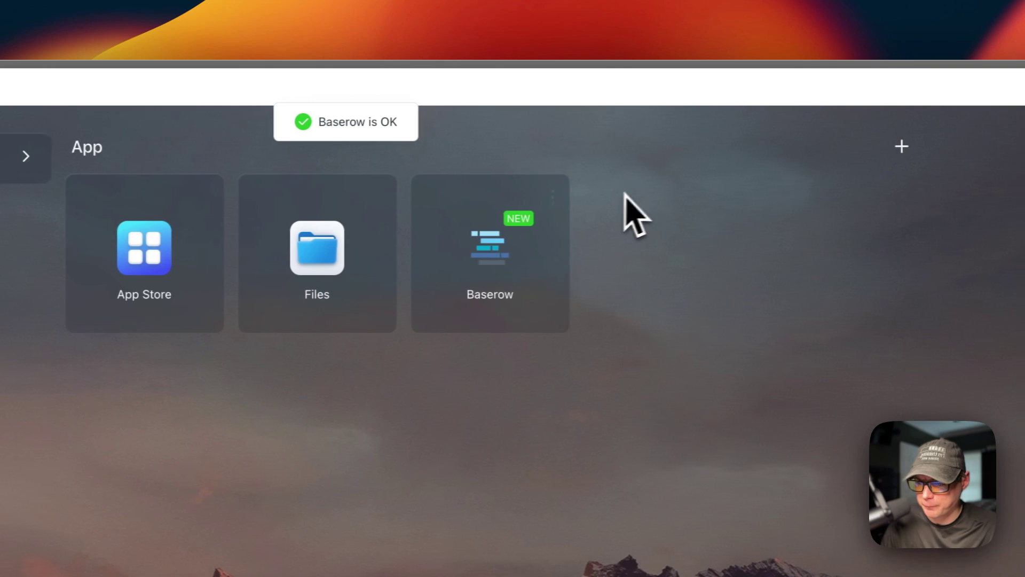
# - Reopen the Baserow tips note to confirm it, then close it
pyautogui.click(614, 200)
pyautogui.click(626, 260)
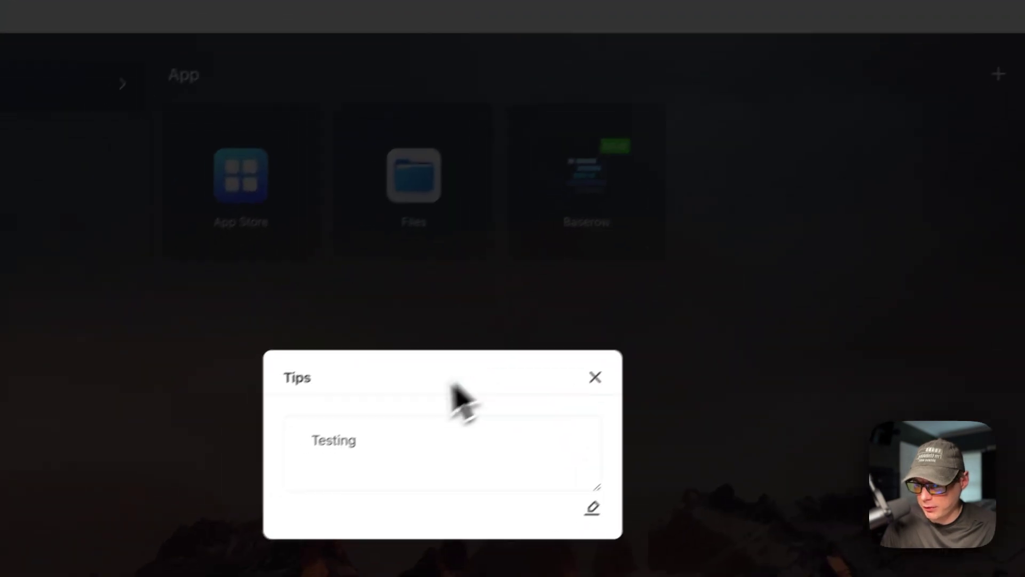
pyautogui.click(493, 449)
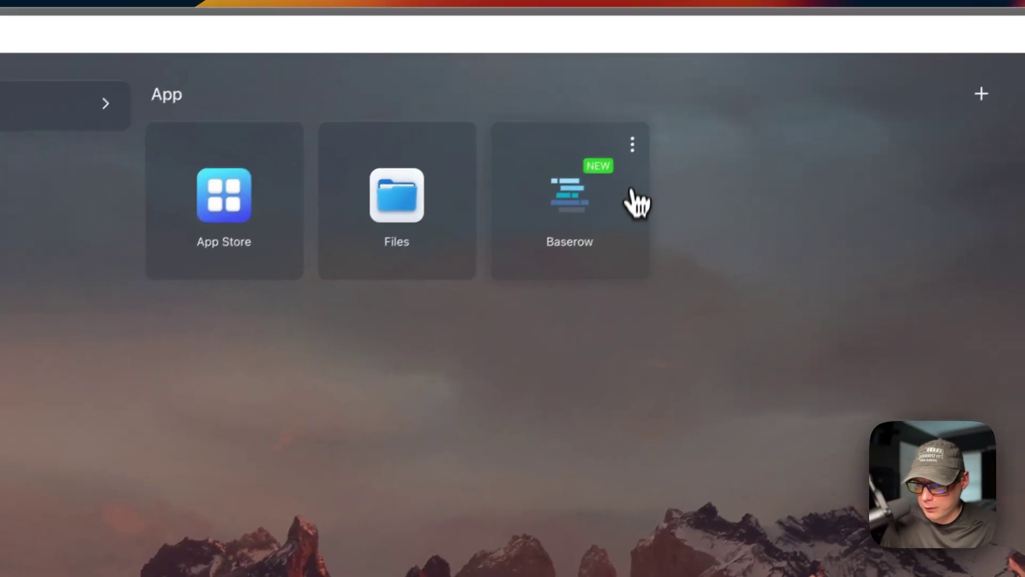
# - Open the Baserow app's settings and scroll through them
pyautogui.click(680, 105)
pyautogui.click(706, 198)
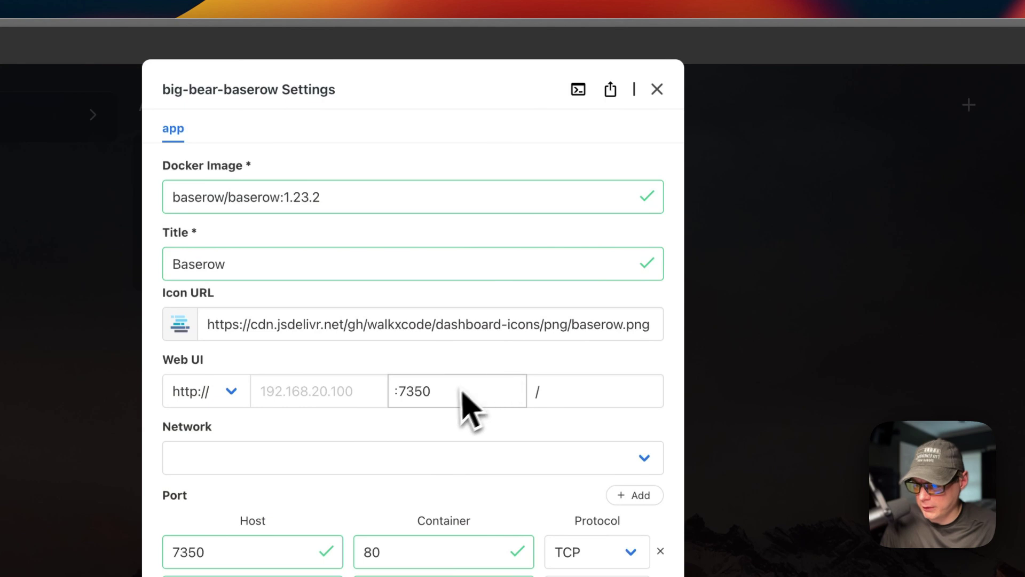
pyautogui.scroll(-10, 463, 393)
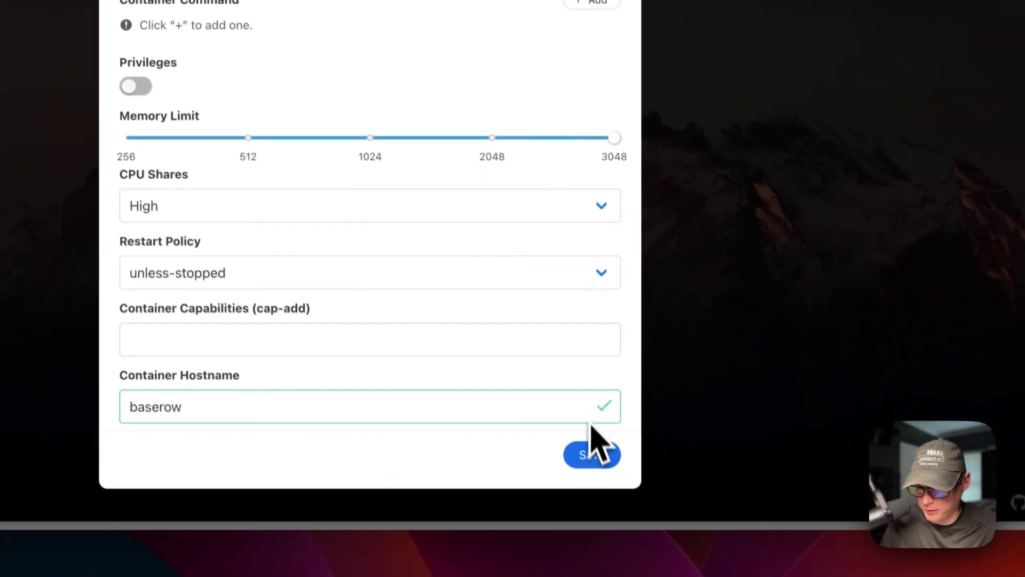
pyautogui.scroll(10, 534, 240)
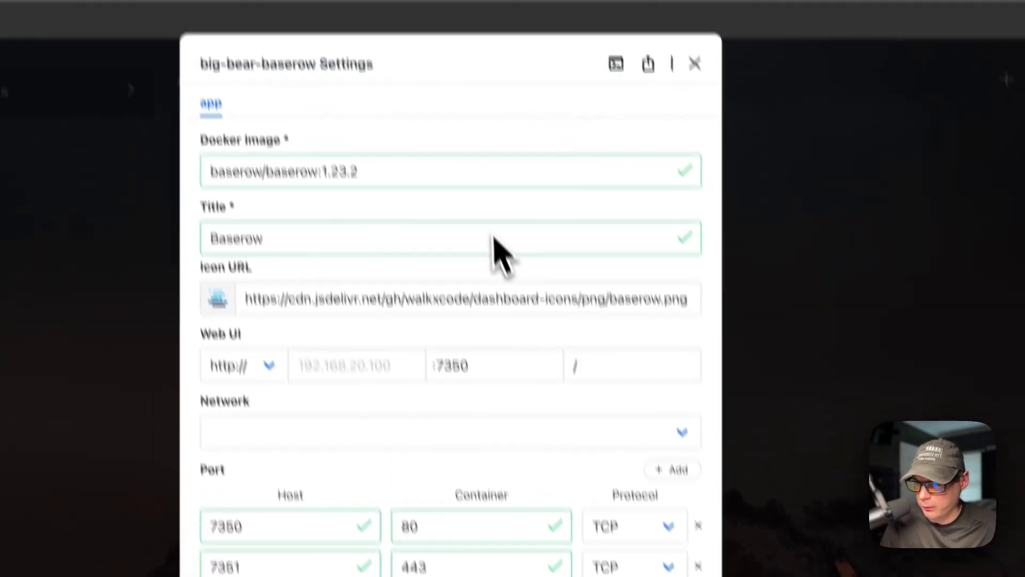
# - View the Baserow container's terminal and recent logs, then close them and the settings
pyautogui.click(616, 65)
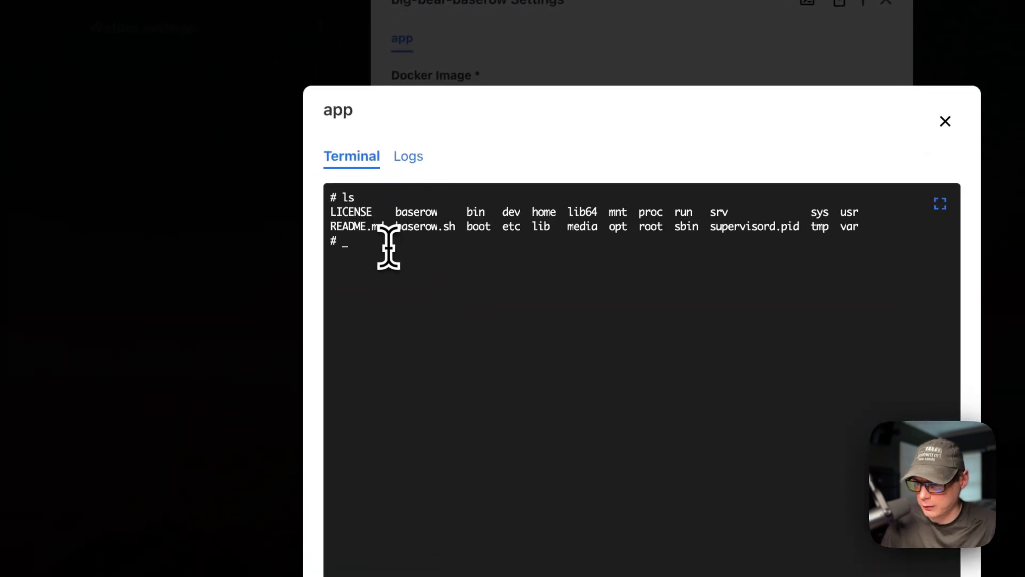
pyautogui.click(409, 156)
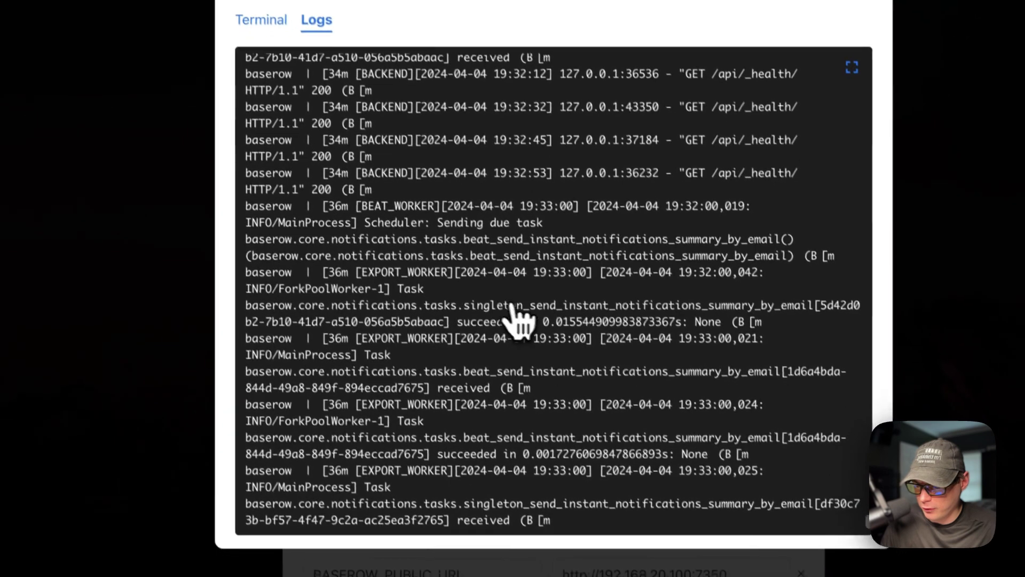
pyautogui.scroll(8, 510, 328)
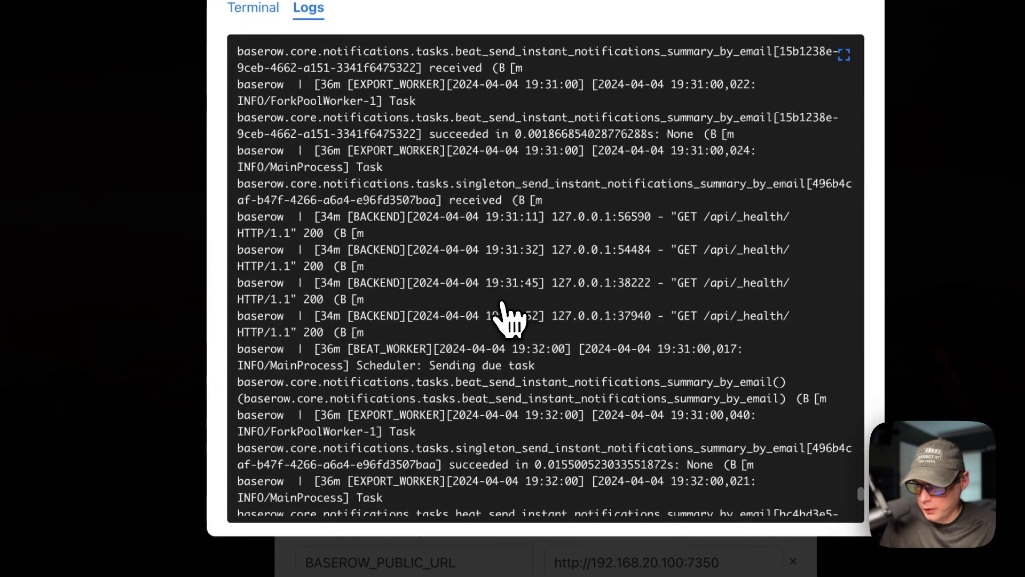
pyautogui.scroll(-5, 510, 321)
pyautogui.press('Escape')
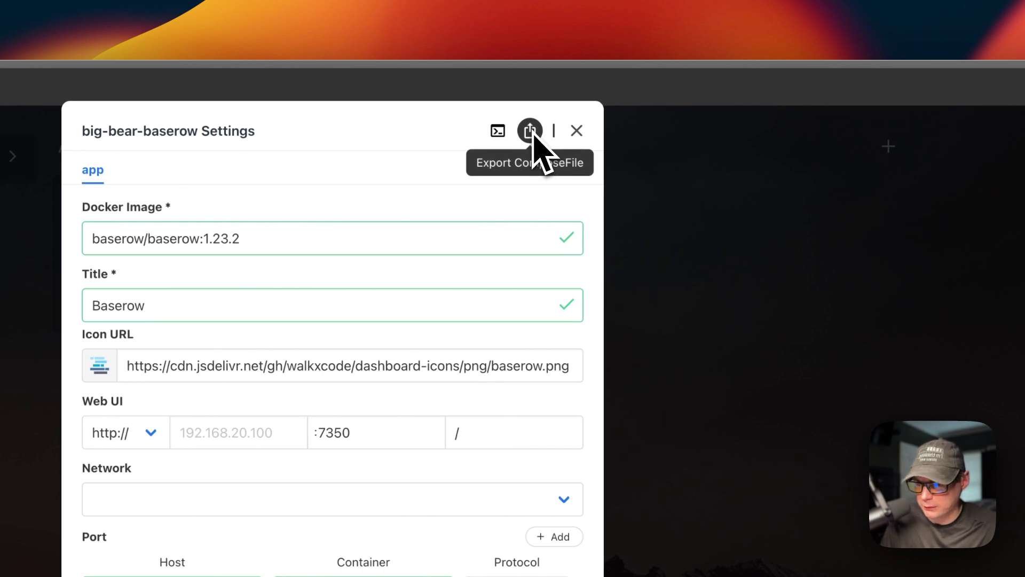
pyautogui.click(576, 132)
pyautogui.click(540, 197)
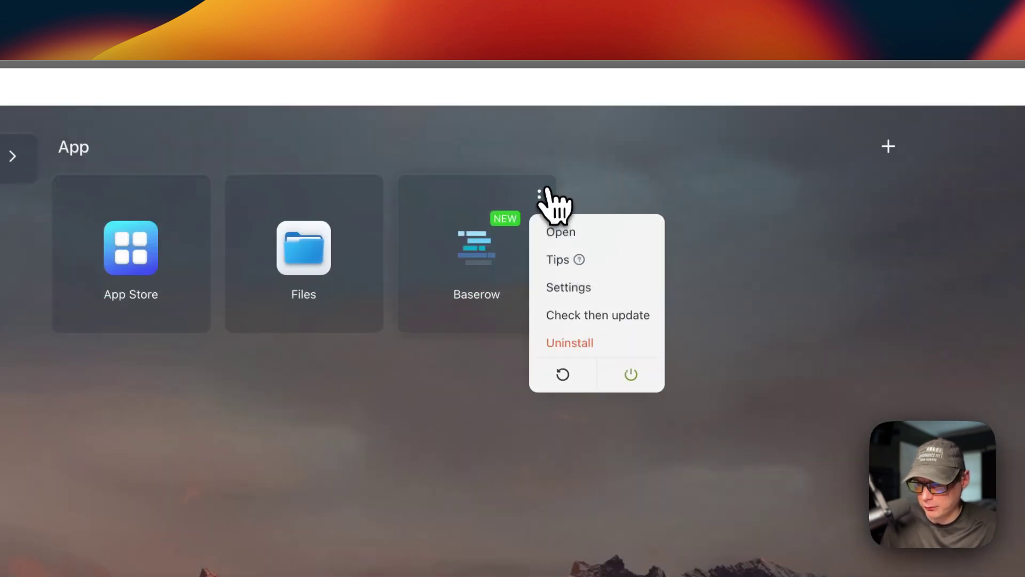
# - Run Baserow's update check and confirm the big-bear-baserow compose app is already up to date
pyautogui.click(567, 327)
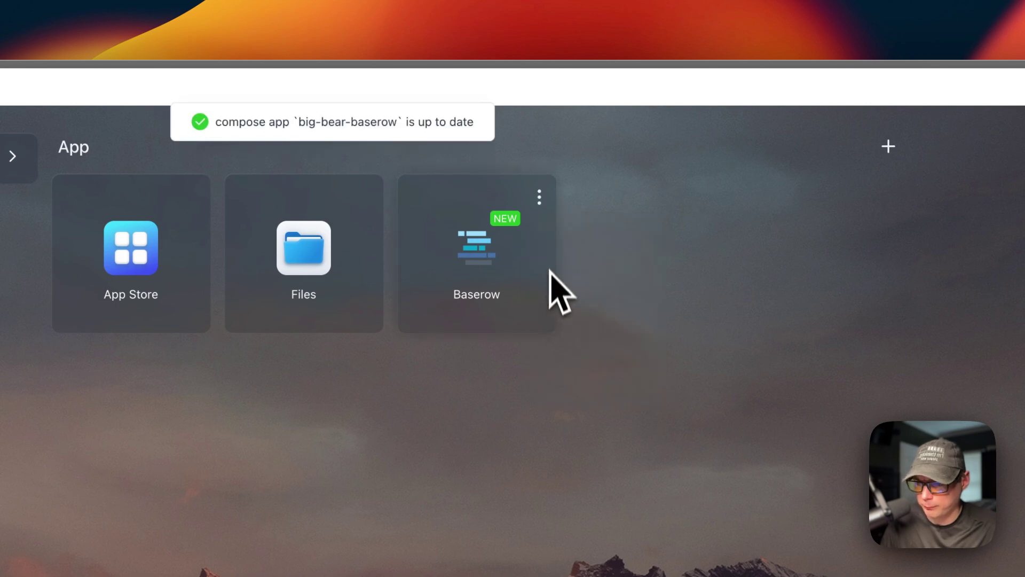
pyautogui.click(539, 197)
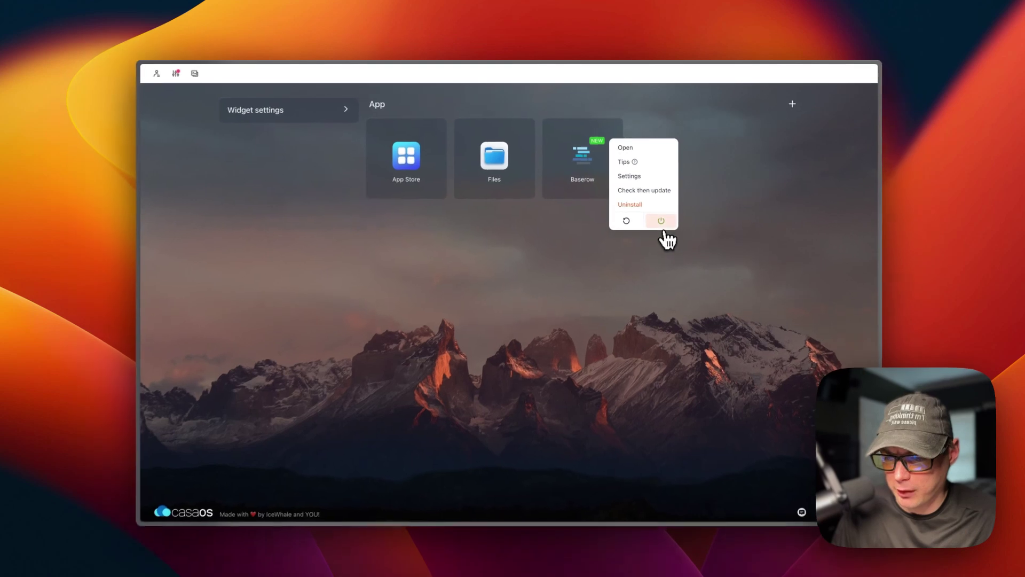
pyautogui.click(667, 225)
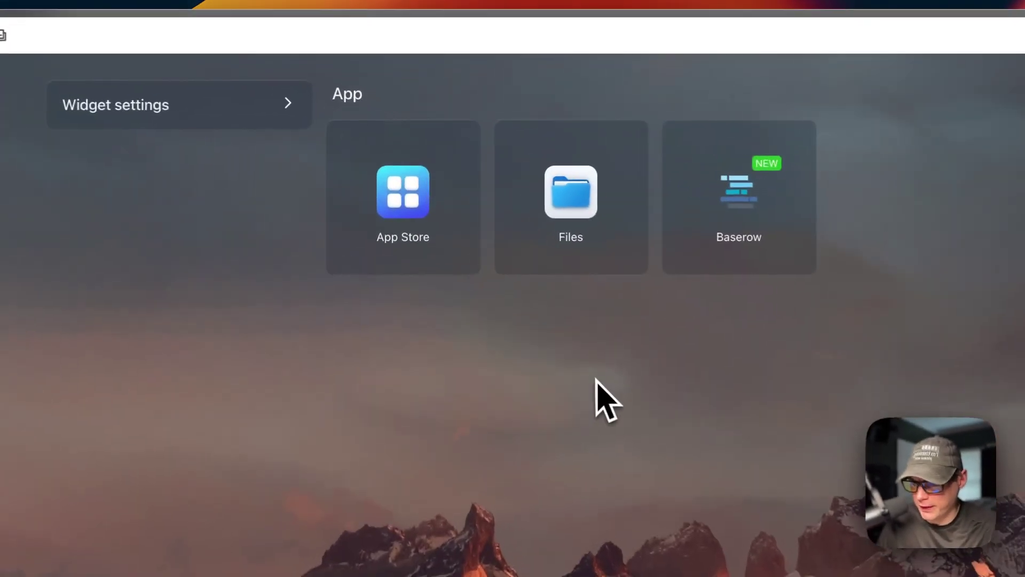
pyautogui.click(576, 211)
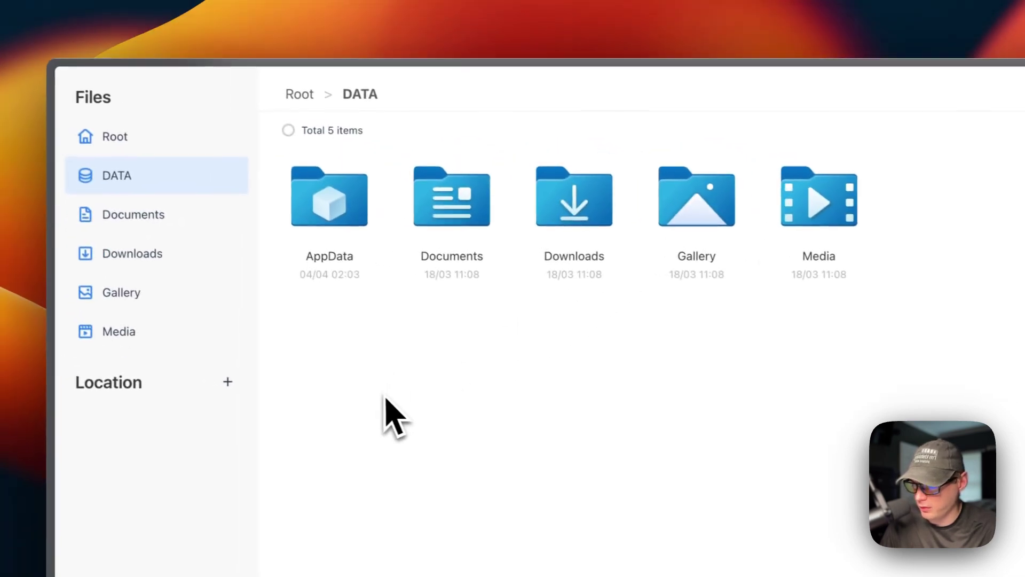
pyautogui.click(324, 212)
pyautogui.click(323, 210)
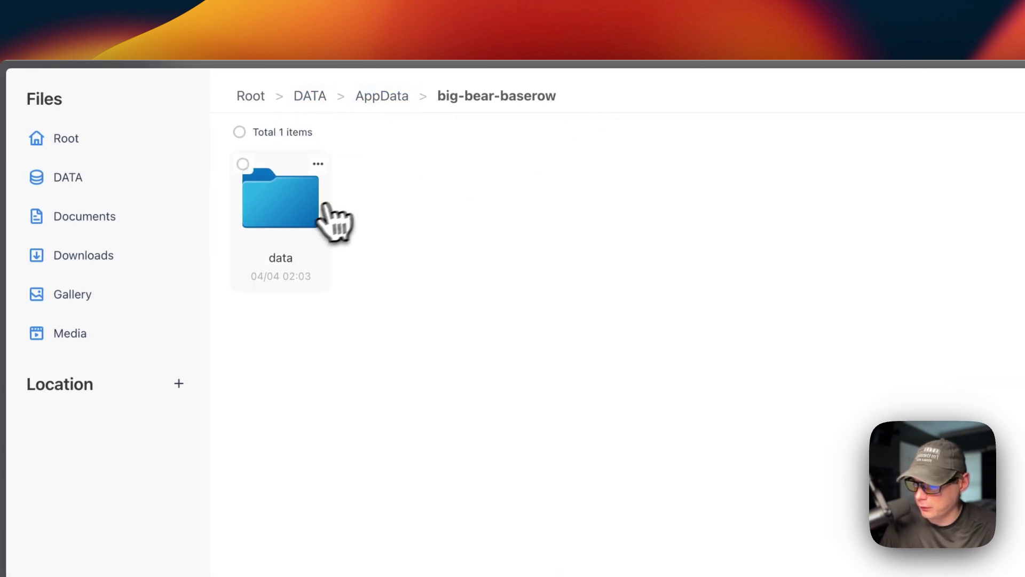
pyautogui.click(293, 235)
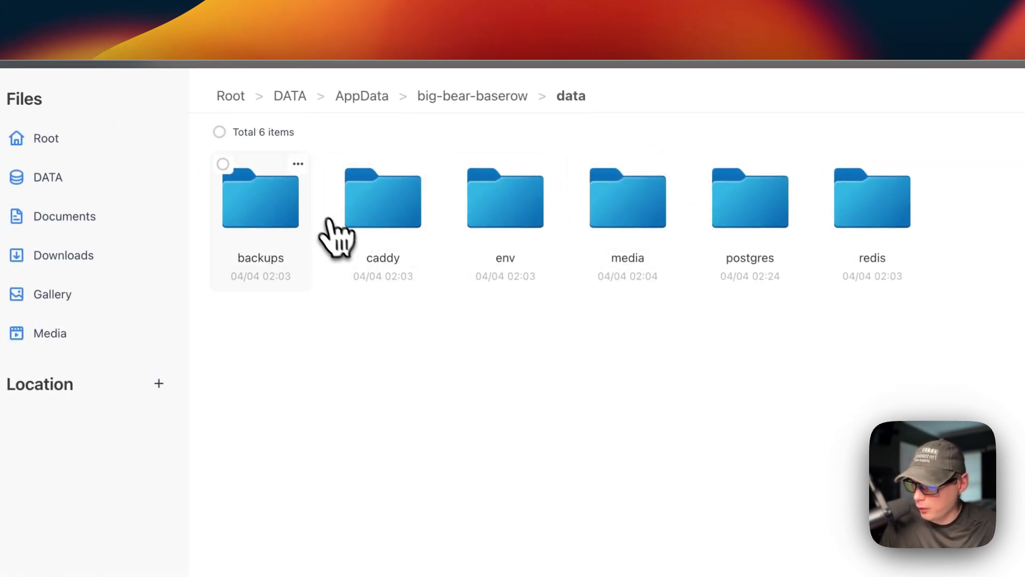
pyautogui.click(299, 164)
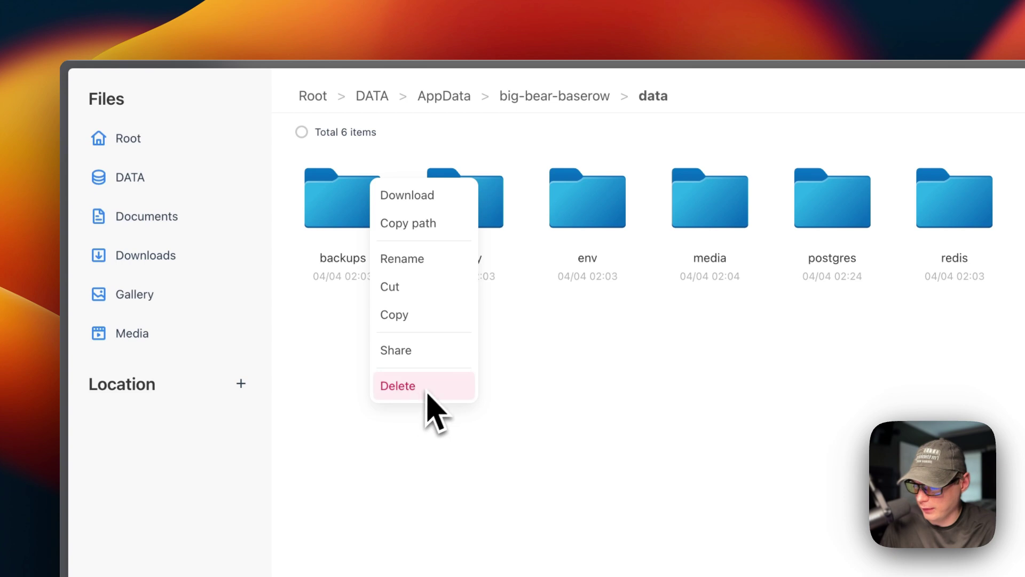
pyautogui.click(342, 395)
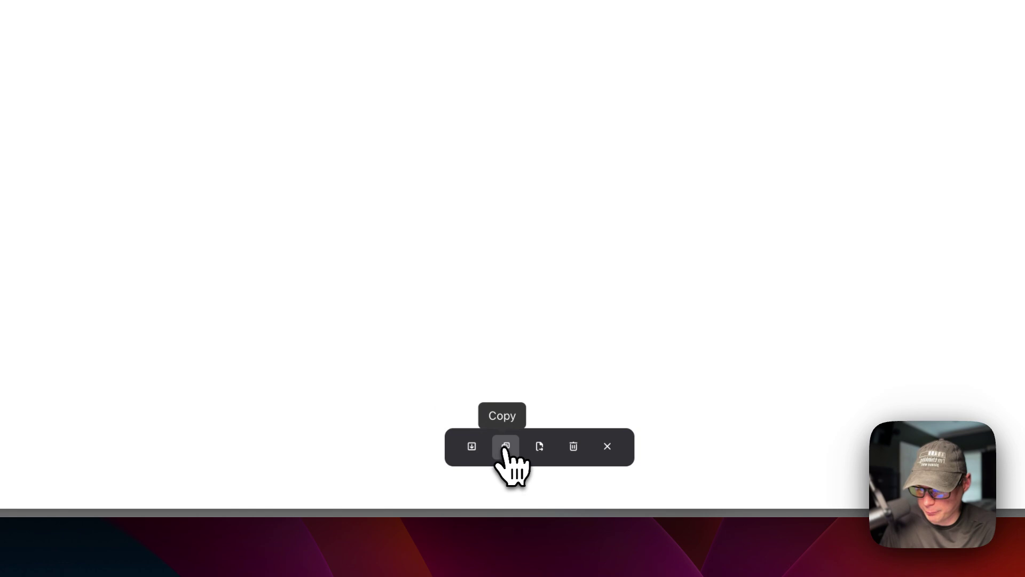
pyautogui.click(607, 449)
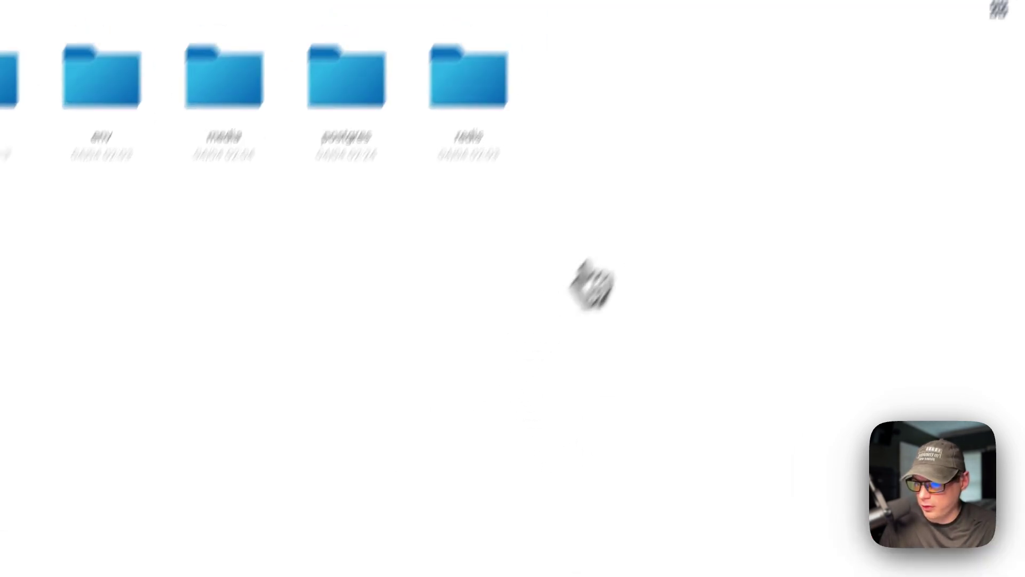
pyautogui.click(937, 80)
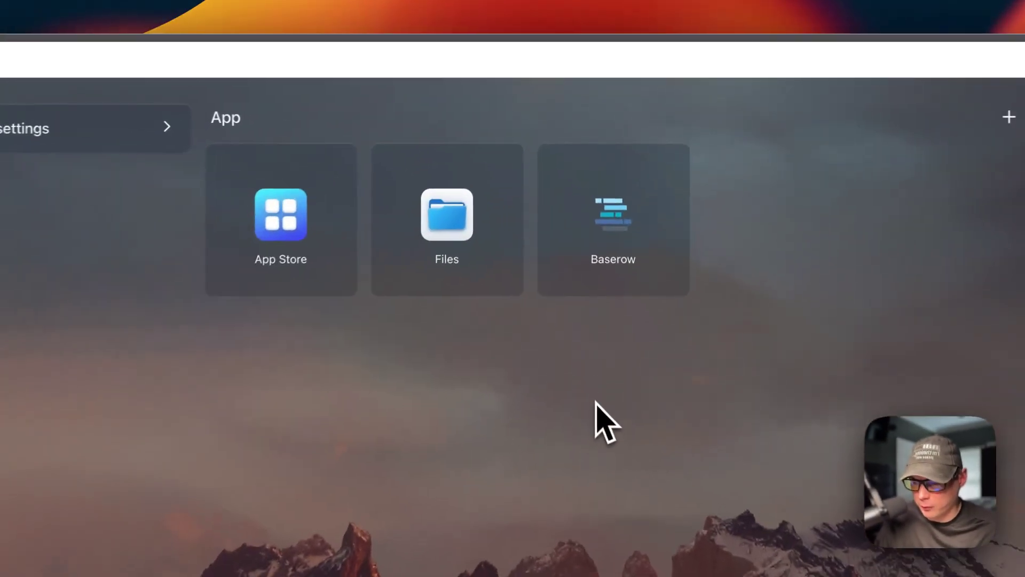
# - Launch Baserow from its CasaOS dashboard tile to reach the admin Sign up page
pyautogui.moveTo(589, 168)
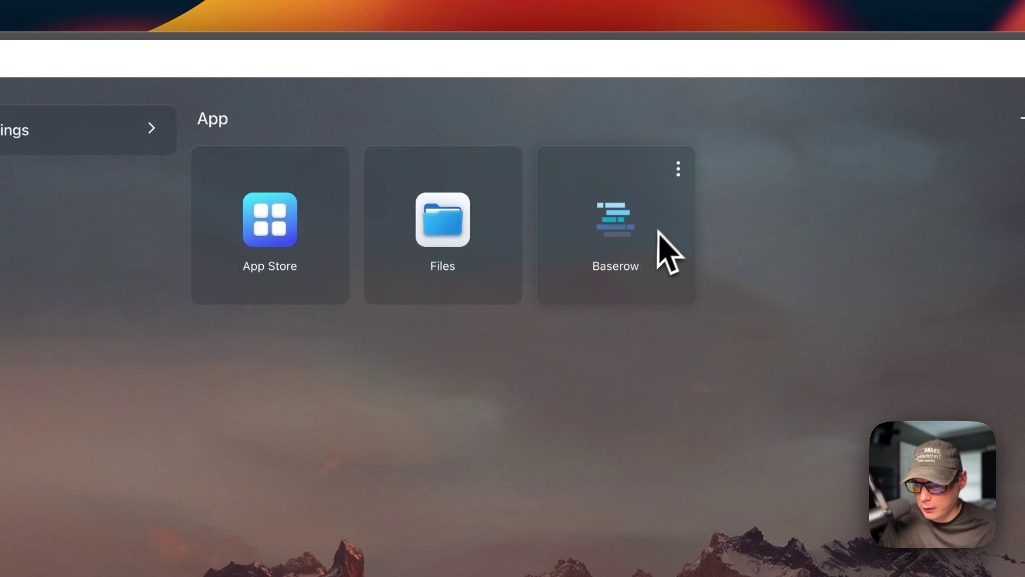
pyautogui.click(679, 169)
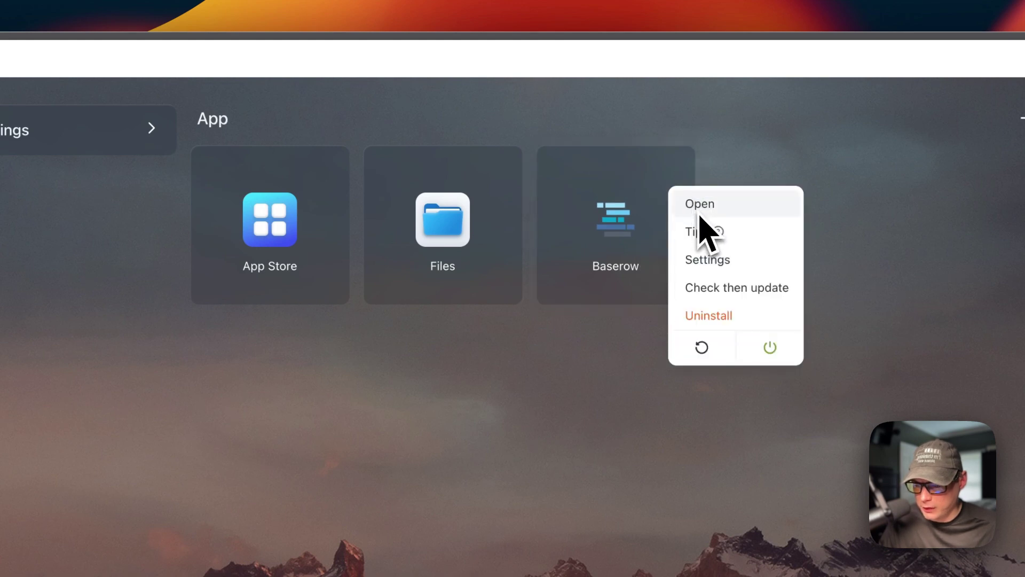
pyautogui.click(594, 359)
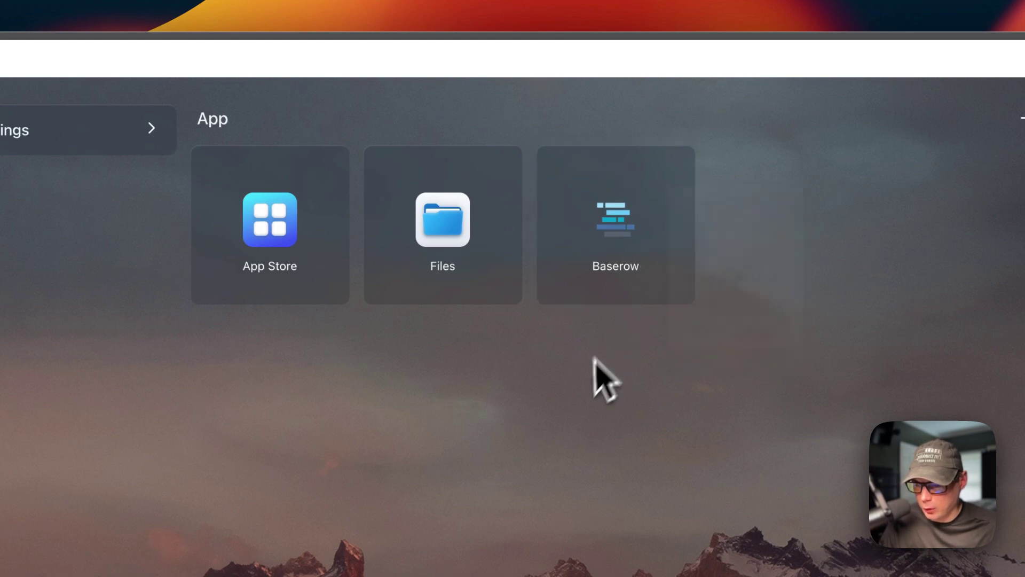
pyautogui.click(612, 222)
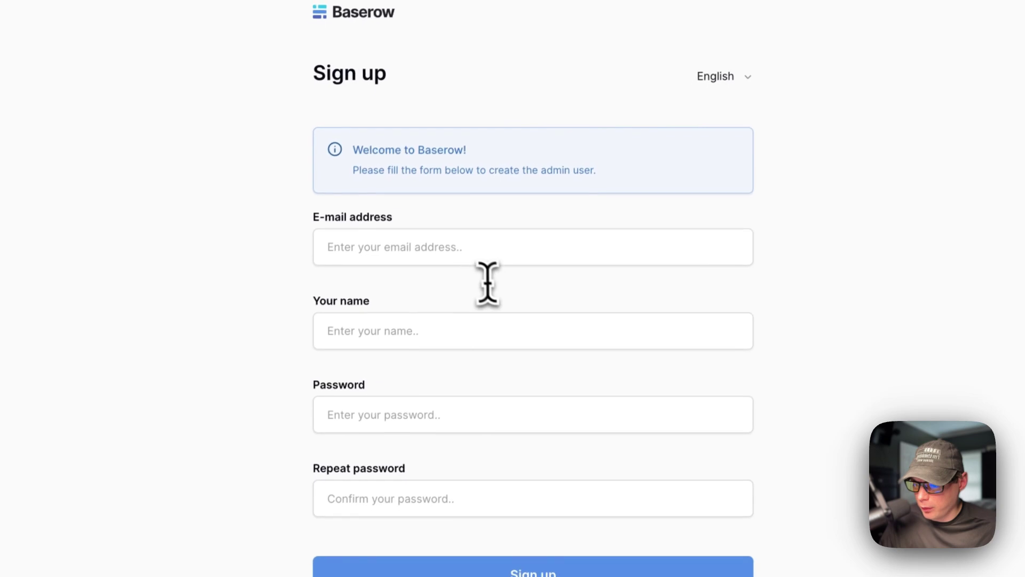
# - Fill the sign-up form with an example admin e-mail, name 'admin' and a matching password, then submit
pyautogui.click(407, 253)
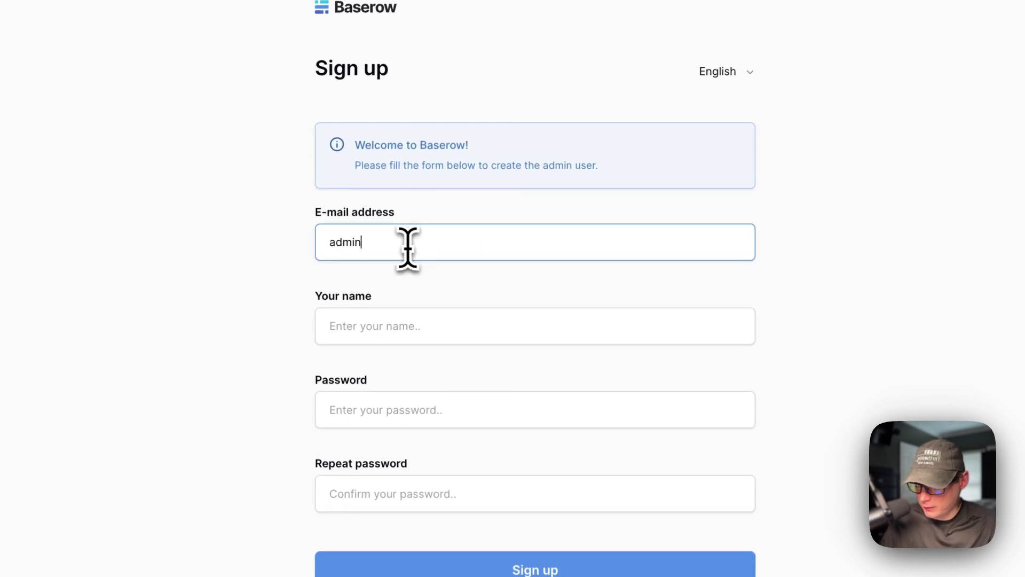
pyautogui.write('admin@exap')
pyautogui.press('BackSpace')
pyautogui.write('mp')
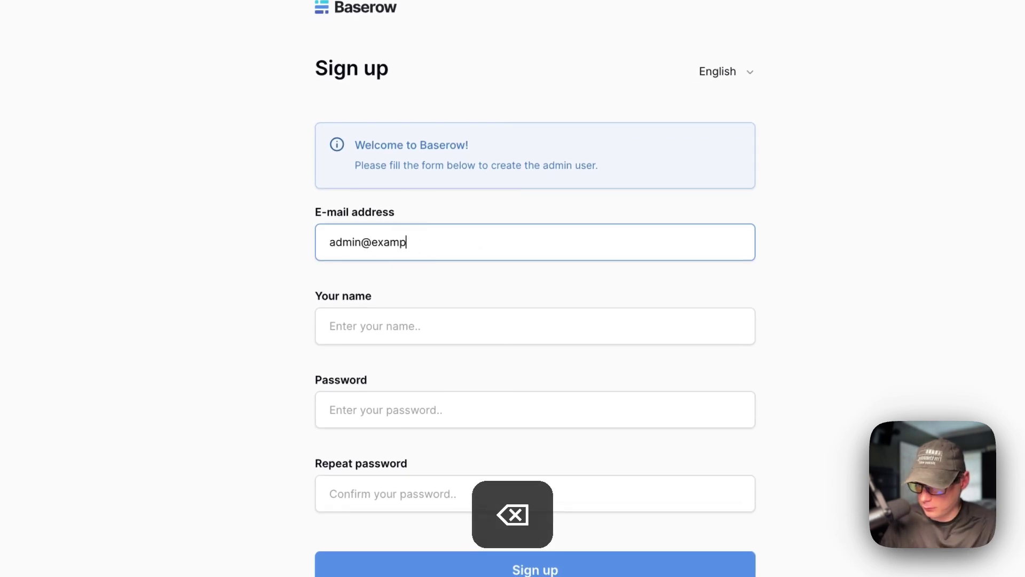
pyautogui.write('le.com')
pyautogui.press('Tab')
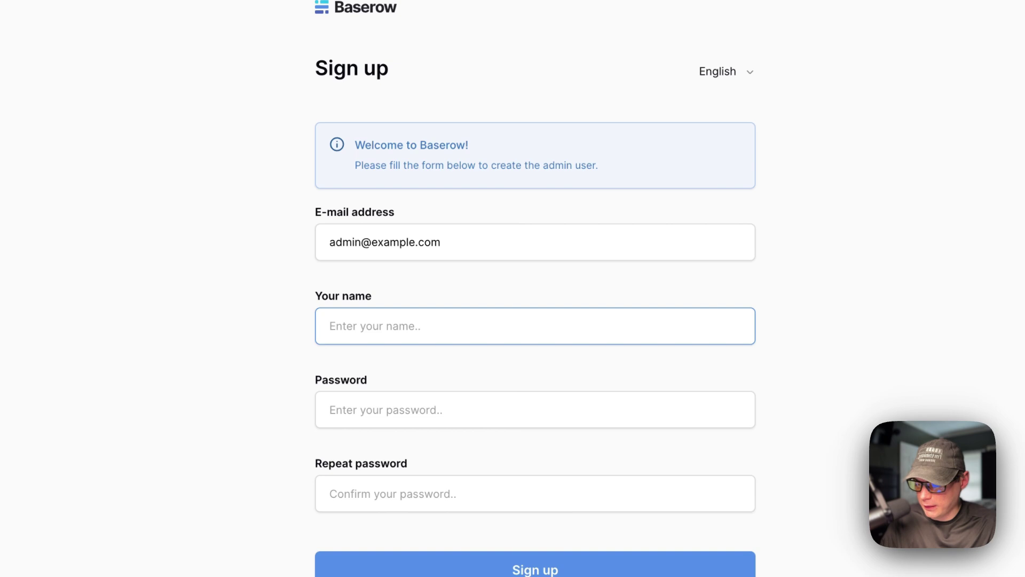
pyautogui.click(329, 410)
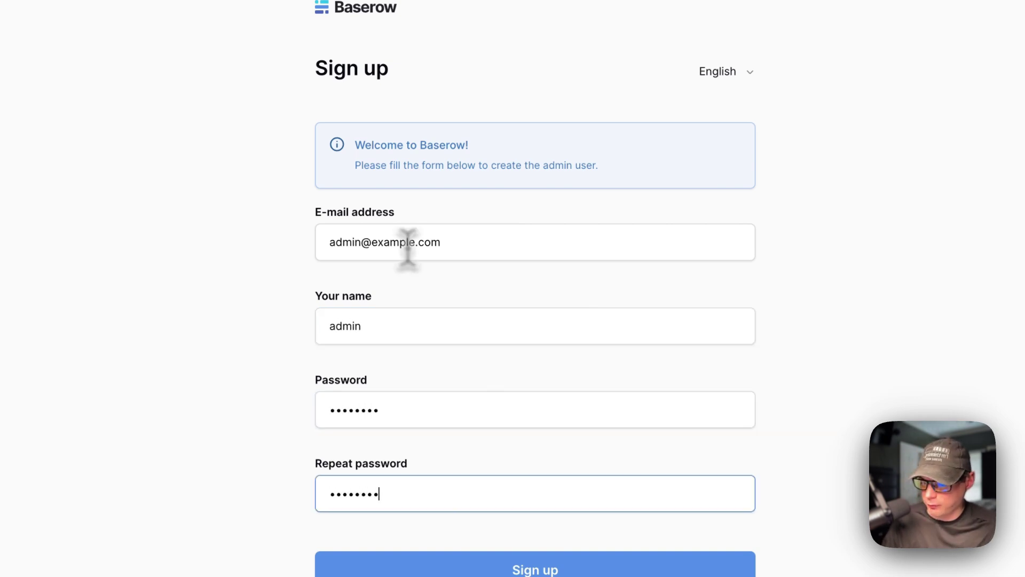
pyautogui.click(208, 396)
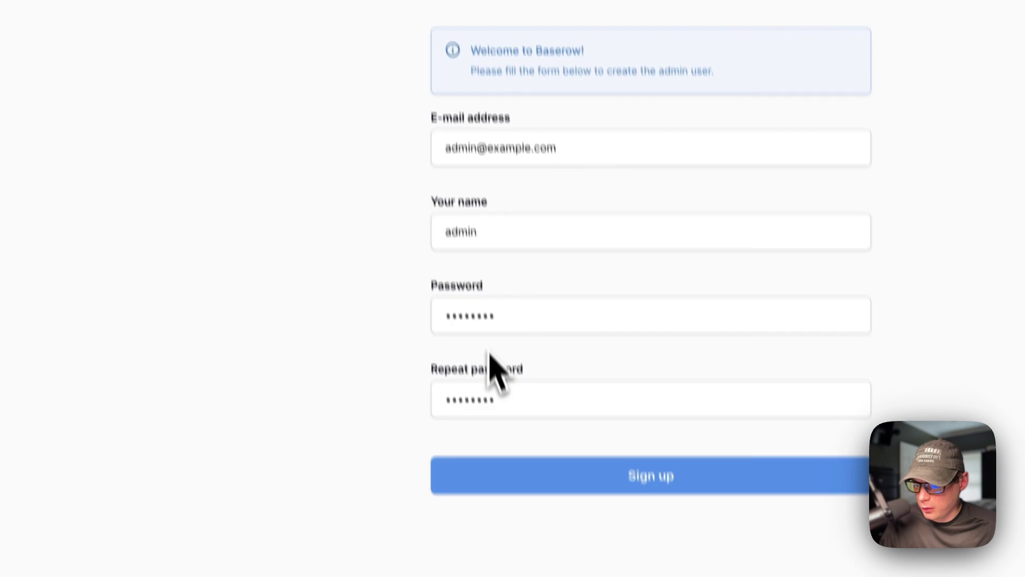
pyautogui.click(485, 327)
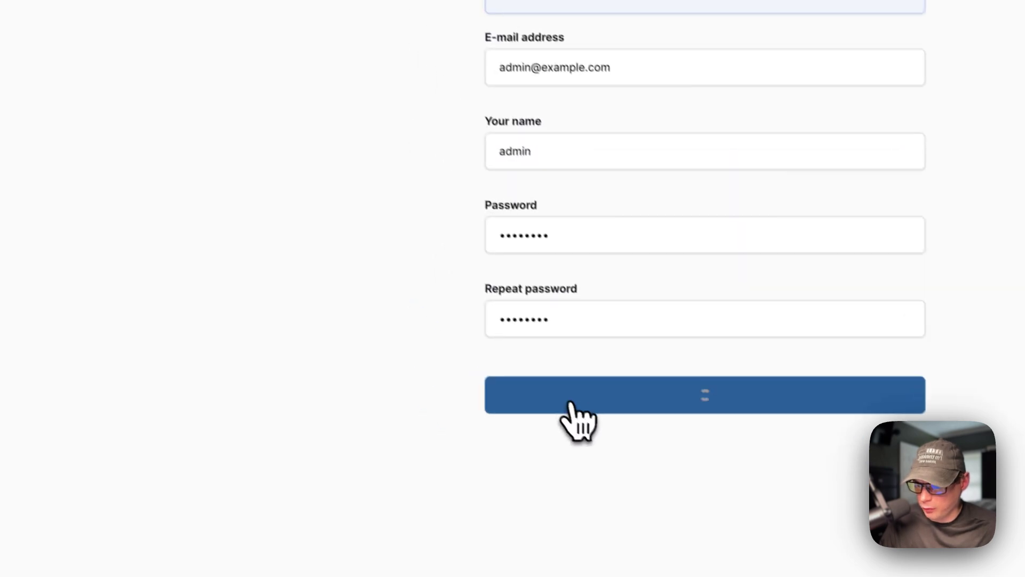
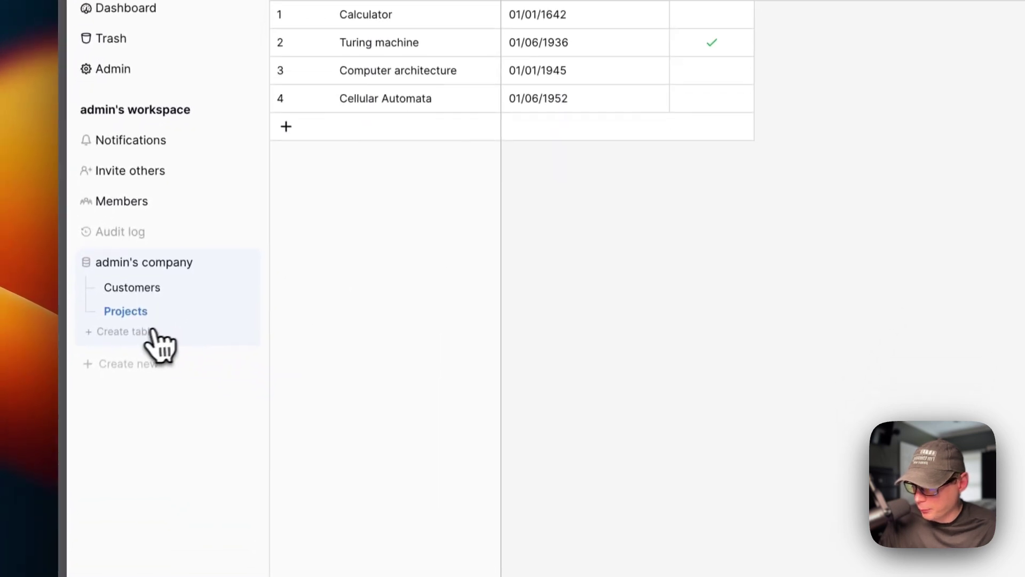
# - Create a blank table named 'Testing 2' in the admin's company database
pyautogui.click(153, 332)
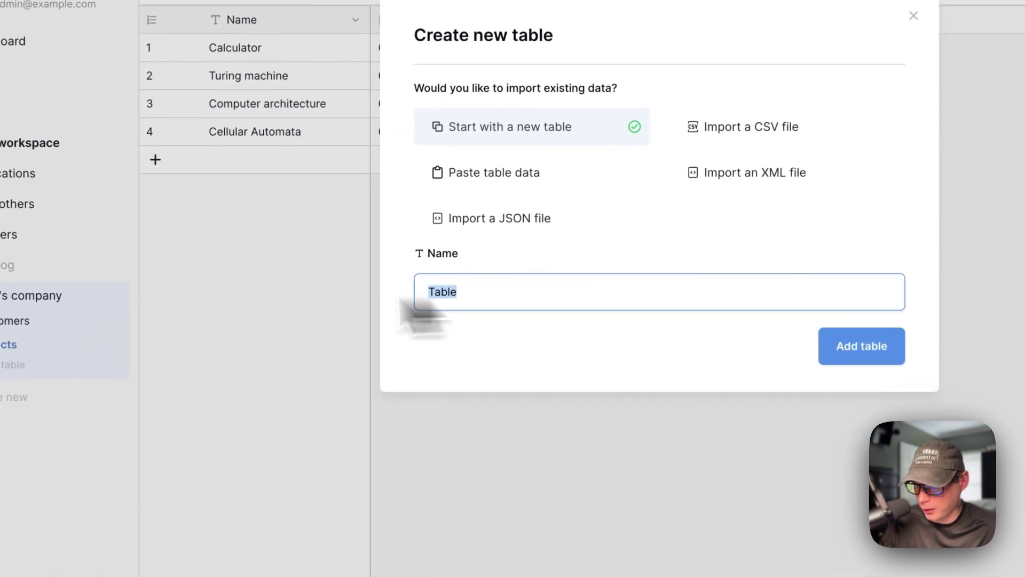
pyautogui.press('BackSpace')
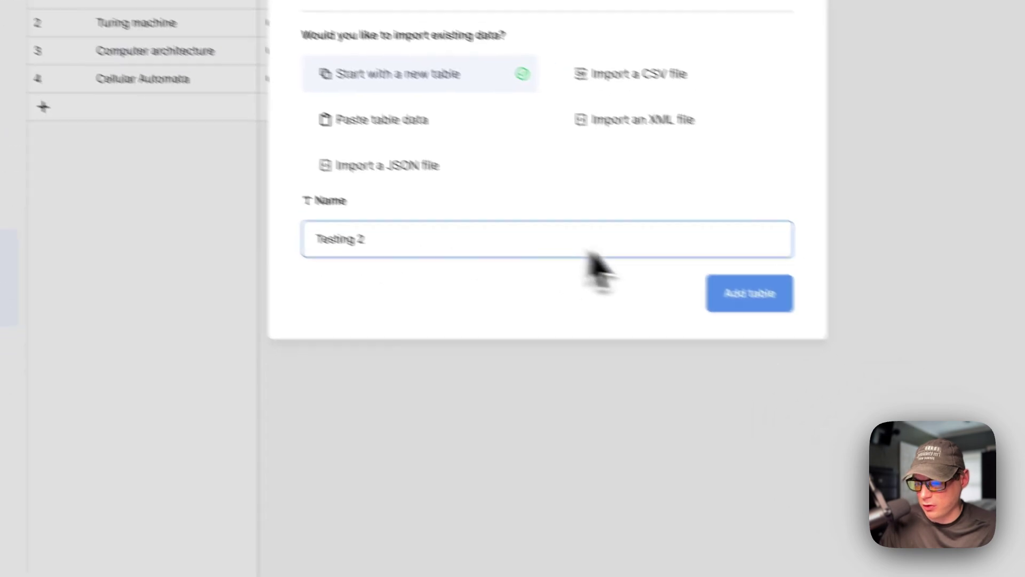
pyautogui.click(863, 345)
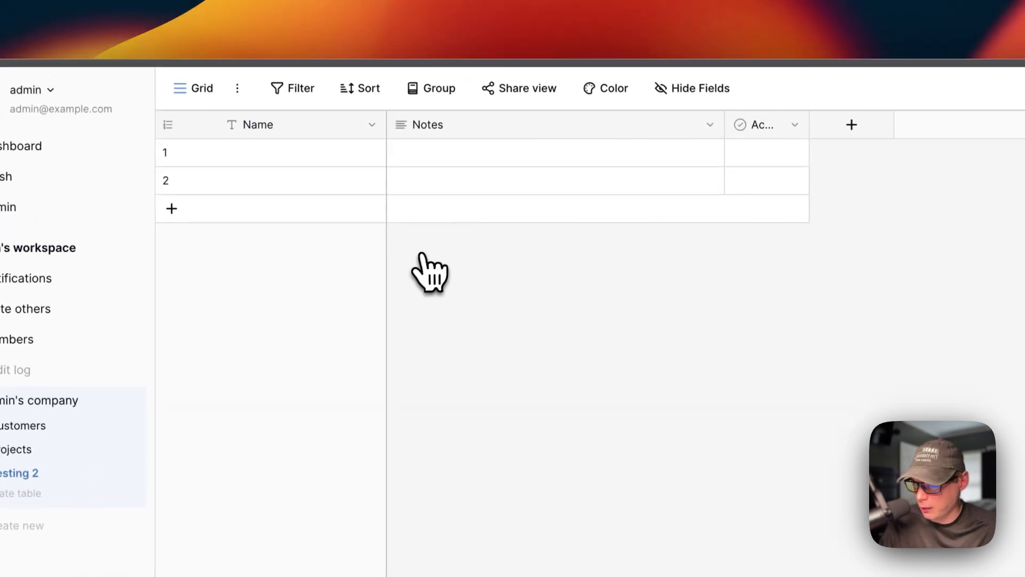
pyautogui.click(264, 126)
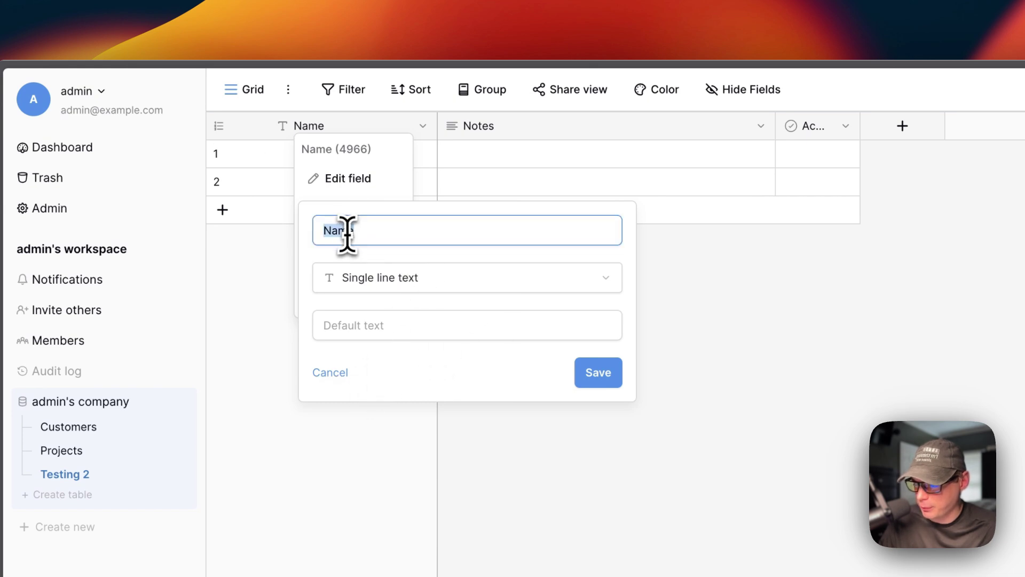
pyautogui.click(821, 264)
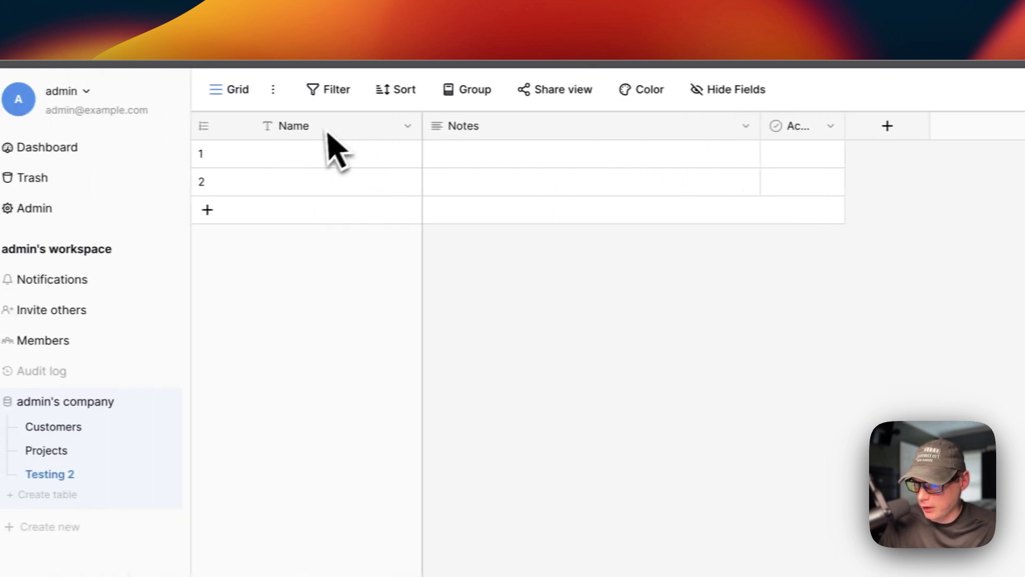
pyautogui.click(887, 126)
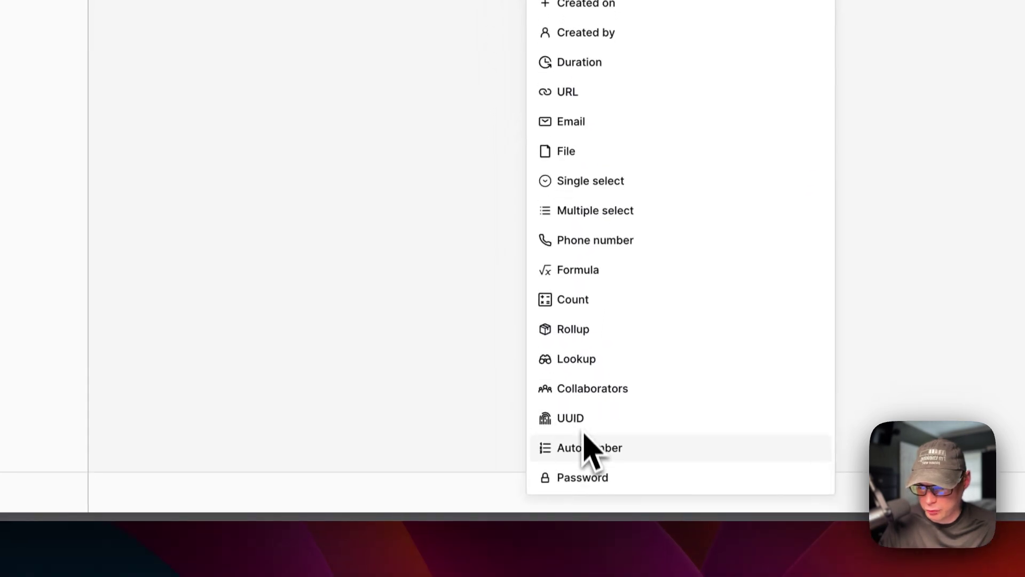
pyautogui.click(523, 171)
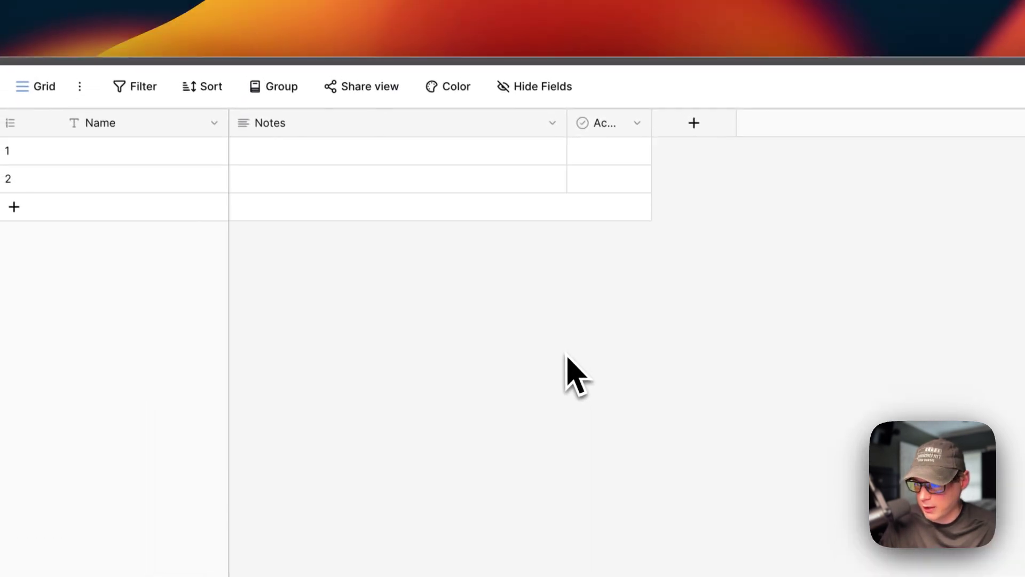
# - Review the Filter, Sort, Group, Share view and Color options of the Testing 2 grid
pyautogui.click(224, 89)
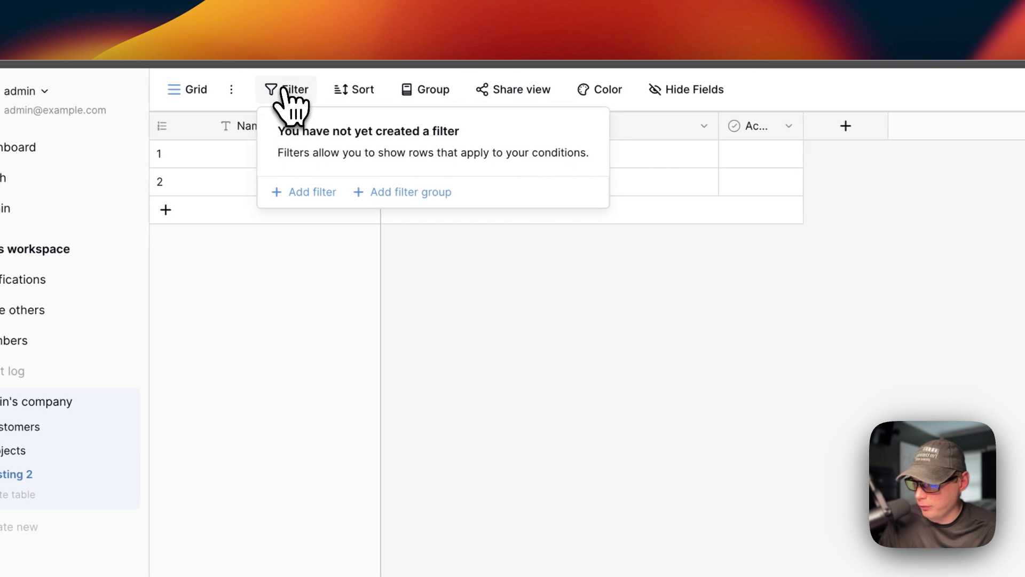
pyautogui.click(353, 92)
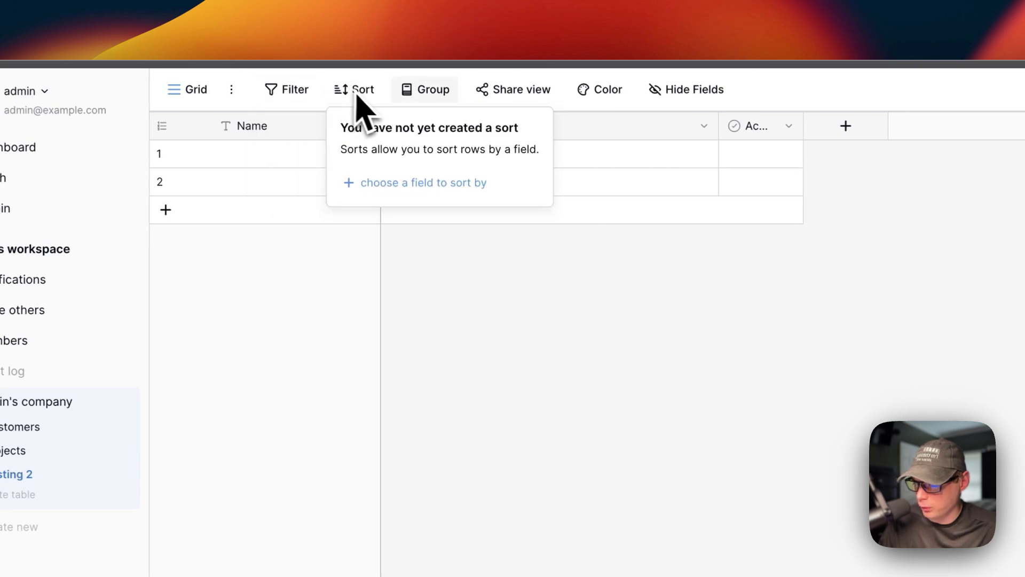
pyautogui.click(409, 94)
pyautogui.click(498, 95)
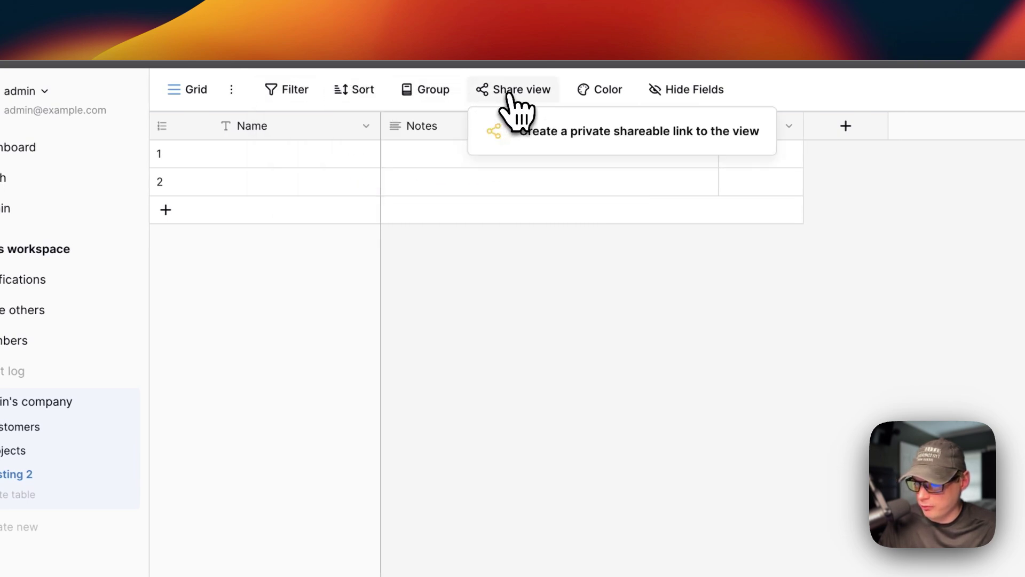
pyautogui.click(601, 101)
pyautogui.hscroll(3, 607, 110)
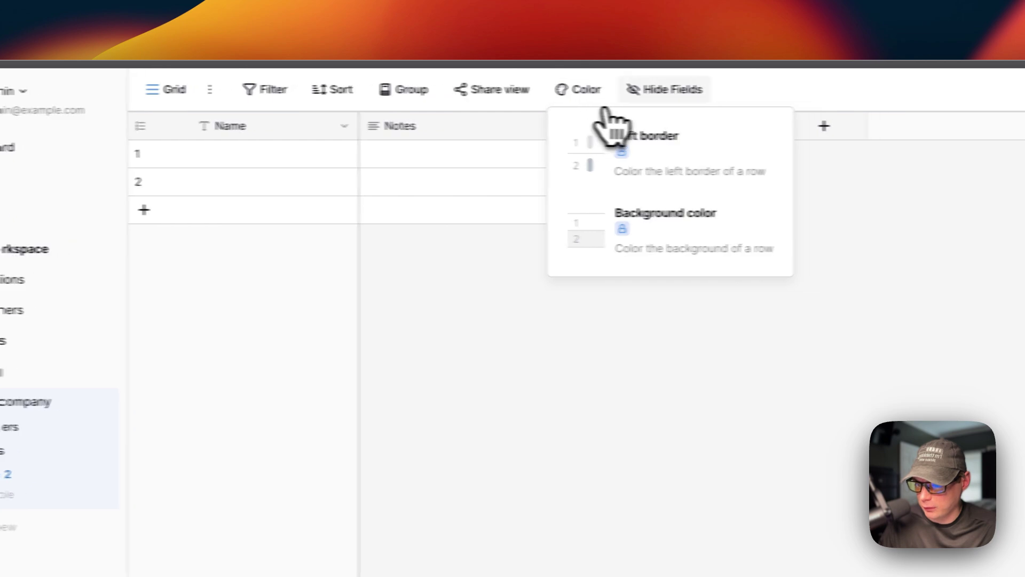
# - Hide and reshow the Notes field, hide all then show all fields, and list the views
pyautogui.click(591, 105)
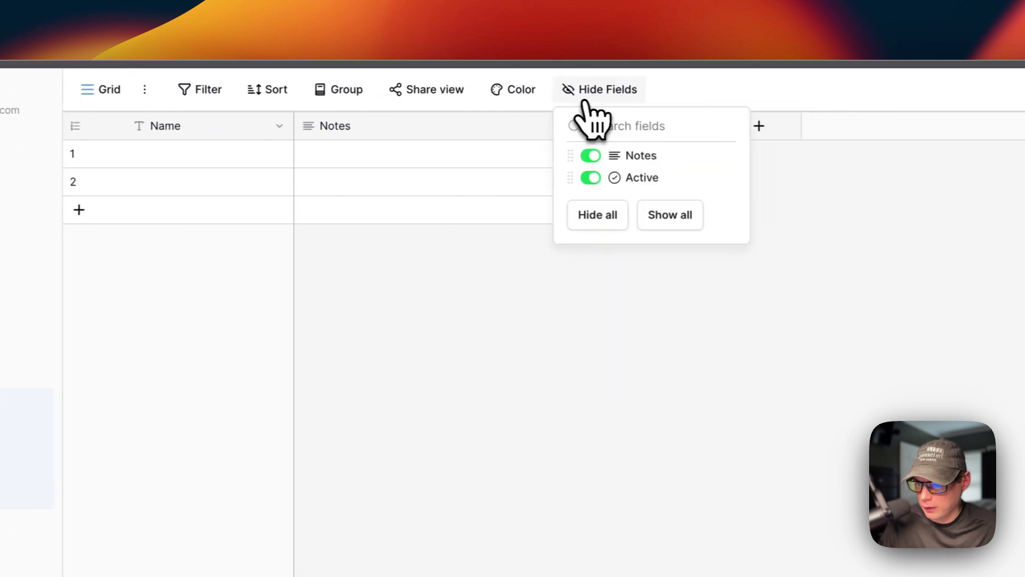
pyautogui.click(590, 157)
pyautogui.click(584, 158)
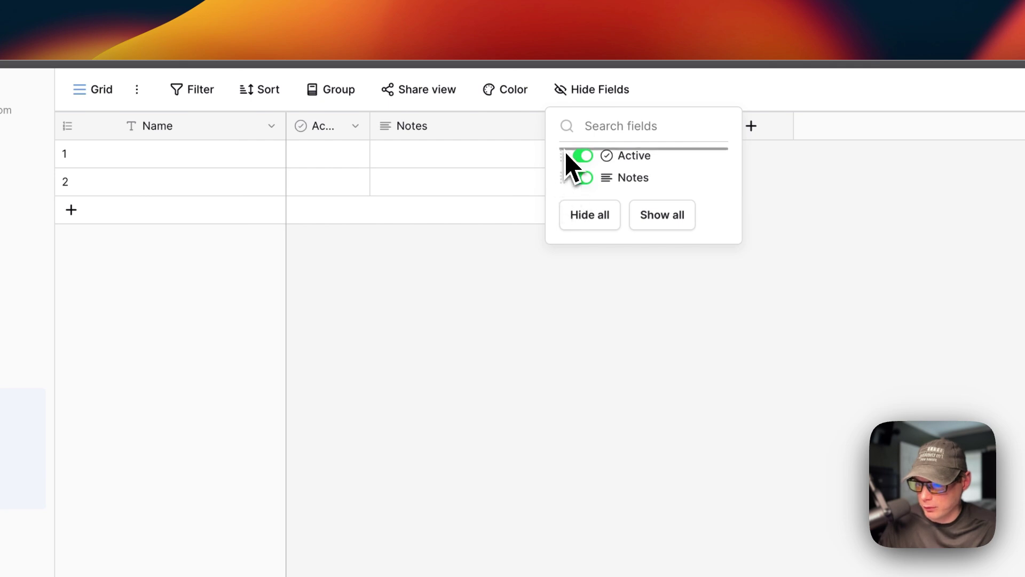
pyautogui.click(589, 219)
pyautogui.click(655, 229)
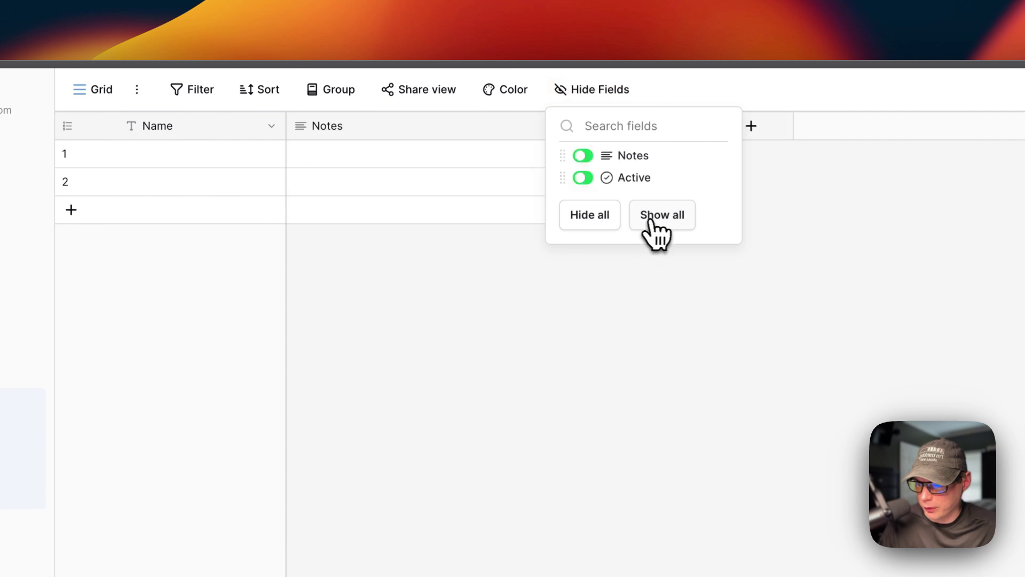
pyautogui.click(490, 297)
pyautogui.click(99, 89)
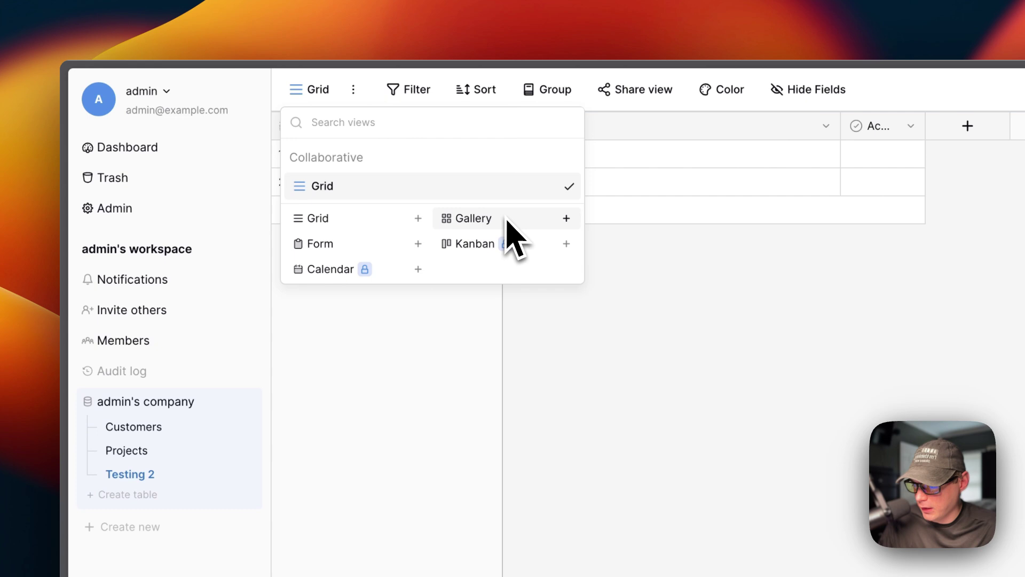
# - Add a collaborative form view keeping the default name 'Form'
pyautogui.click(368, 243)
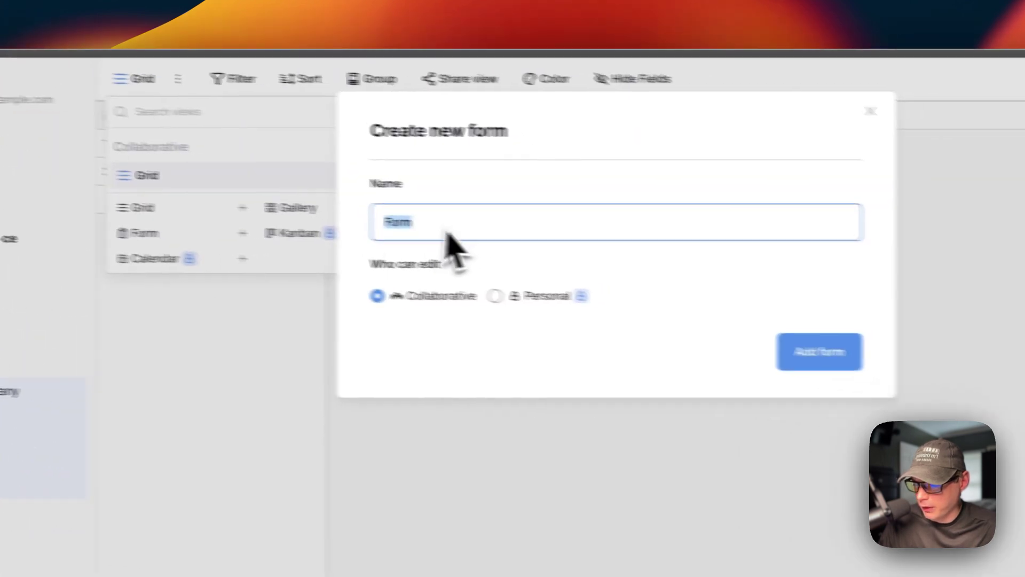
pyautogui.click(528, 232)
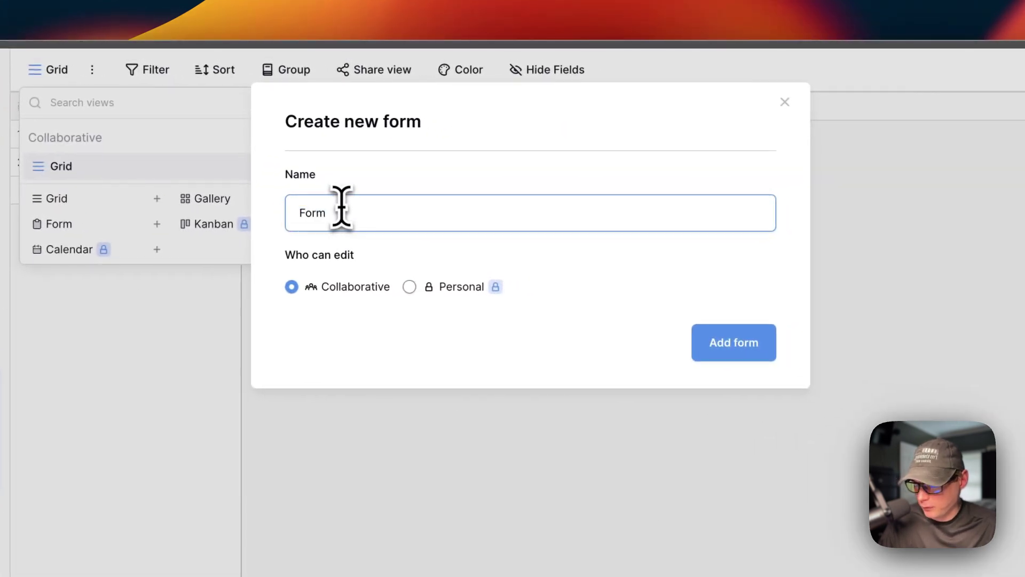
pyautogui.press('End')
pyautogui.click(734, 342)
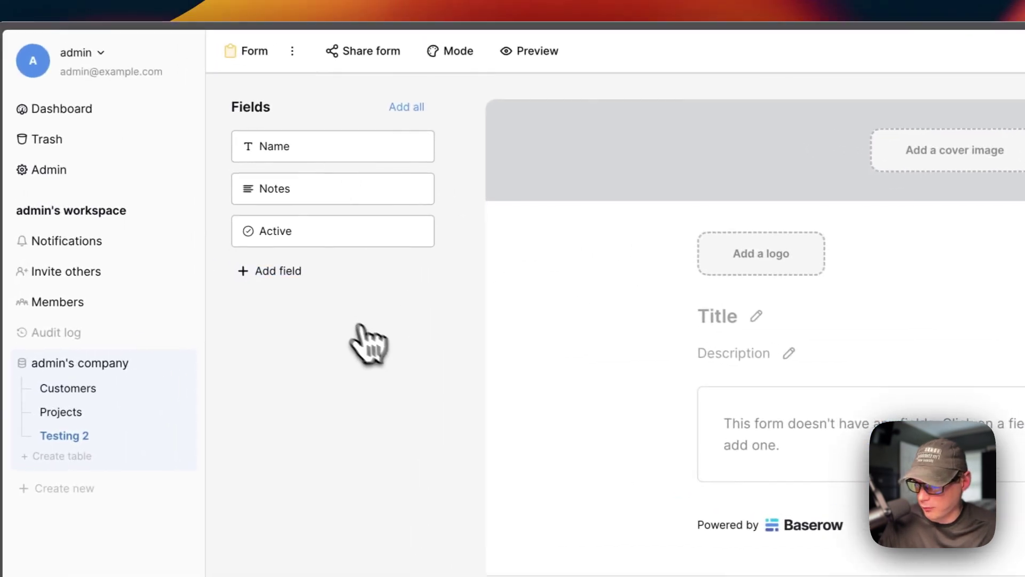
# - Dismiss the new-field popup on the form and return to the Grid view
pyautogui.click(288, 273)
pyautogui.click(326, 497)
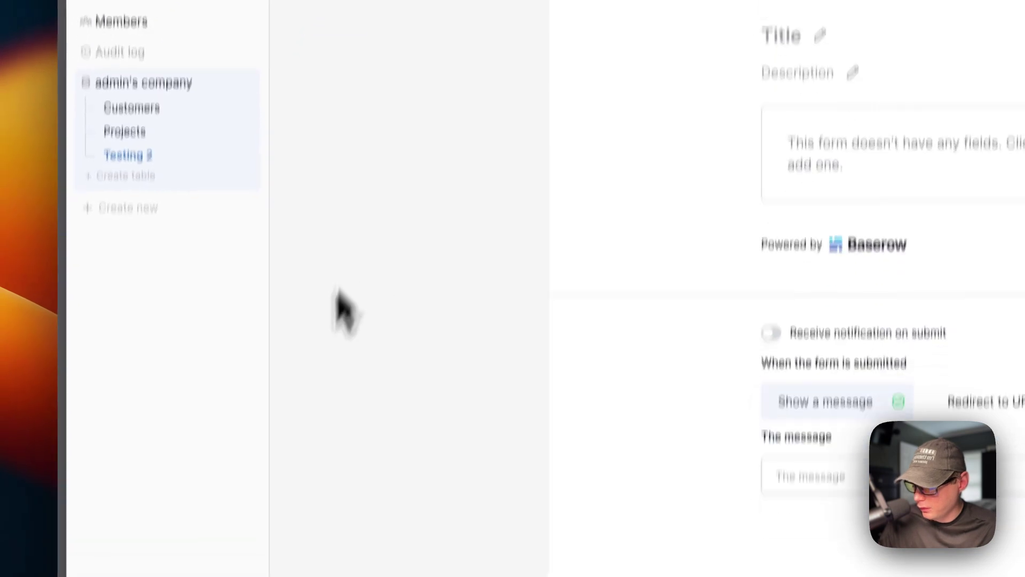
pyautogui.click(205, 488)
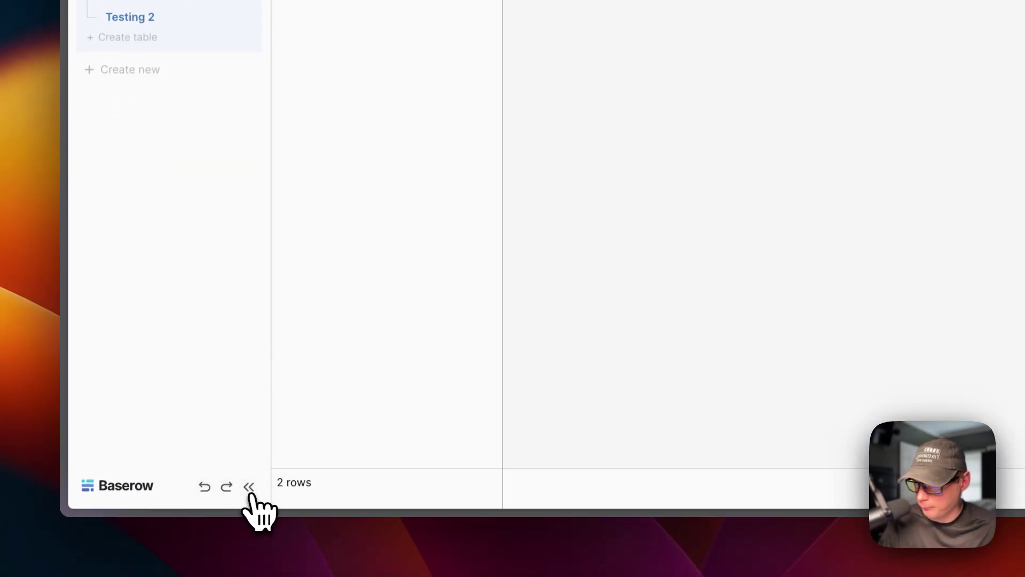
# - Browse the Password, Email notifications, Database tokens and Delete account settings pages, then close without changes
pyautogui.click(144, 64)
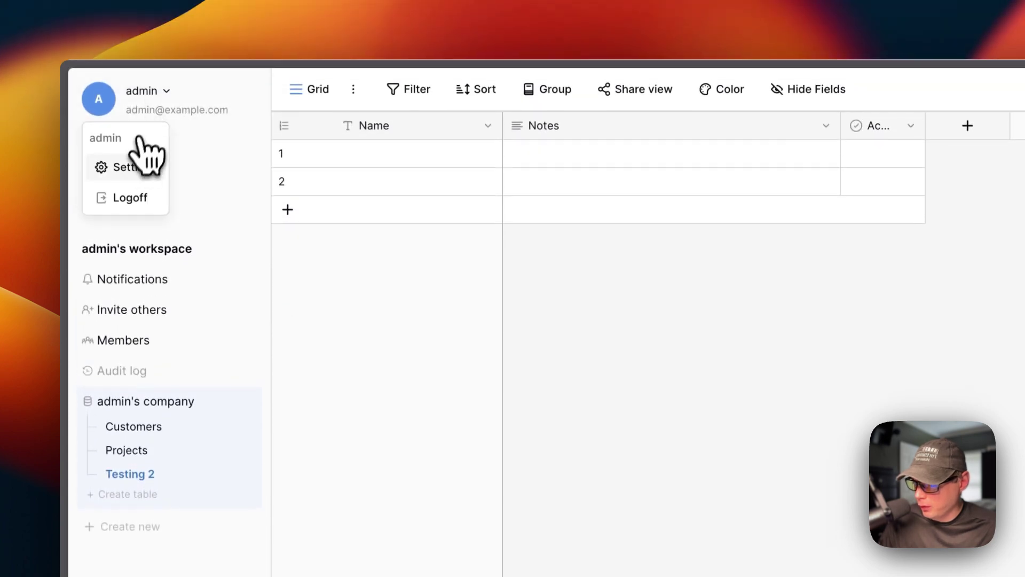
pyautogui.click(121, 167)
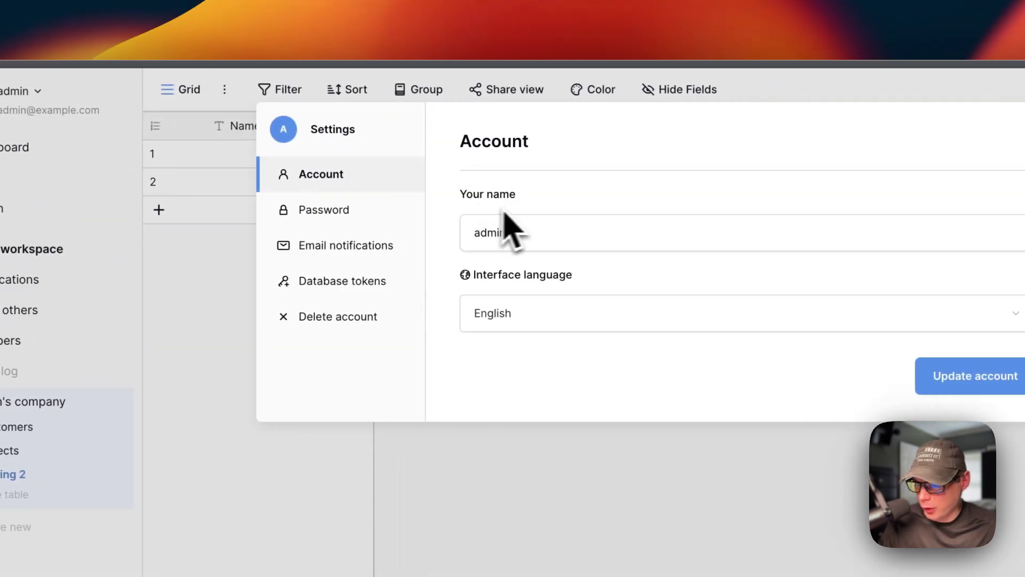
pyautogui.click(331, 213)
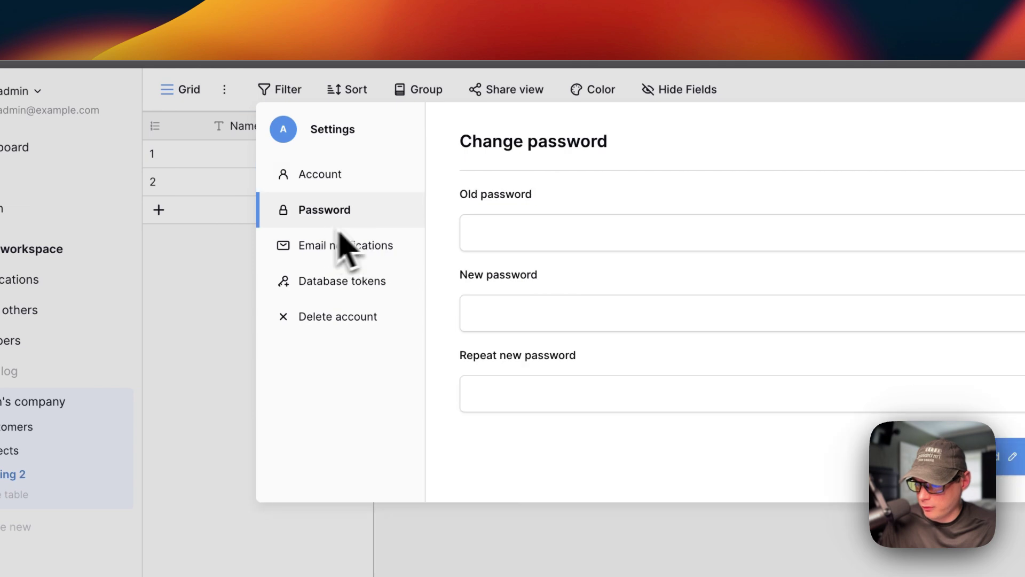
pyautogui.click(394, 257)
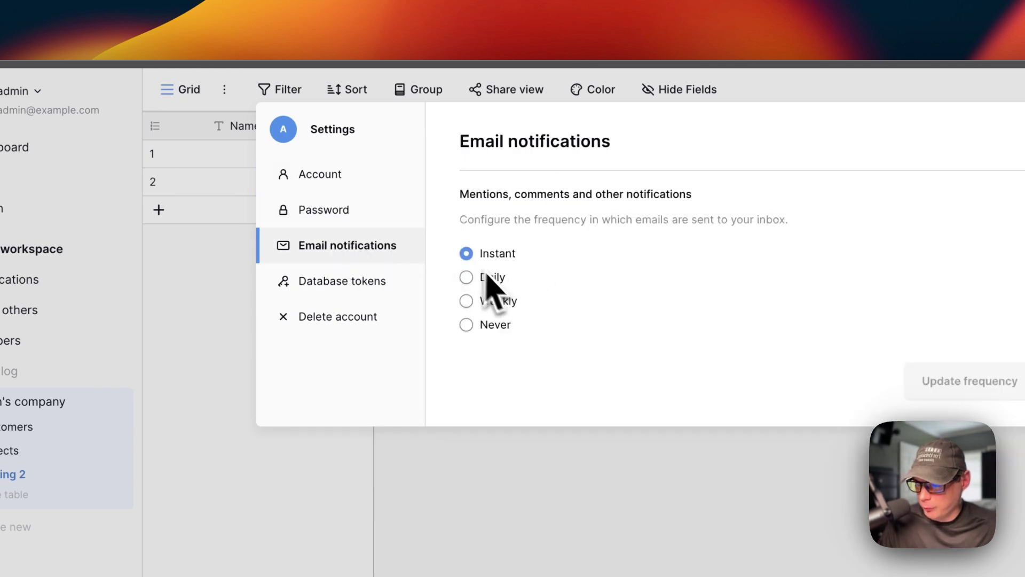
pyautogui.click(374, 288)
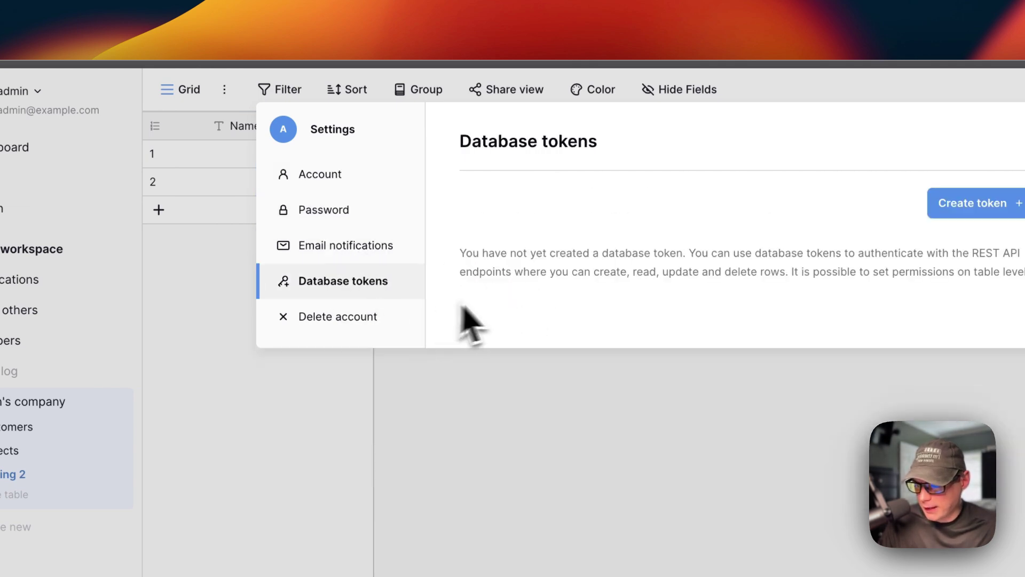
pyautogui.click(337, 316)
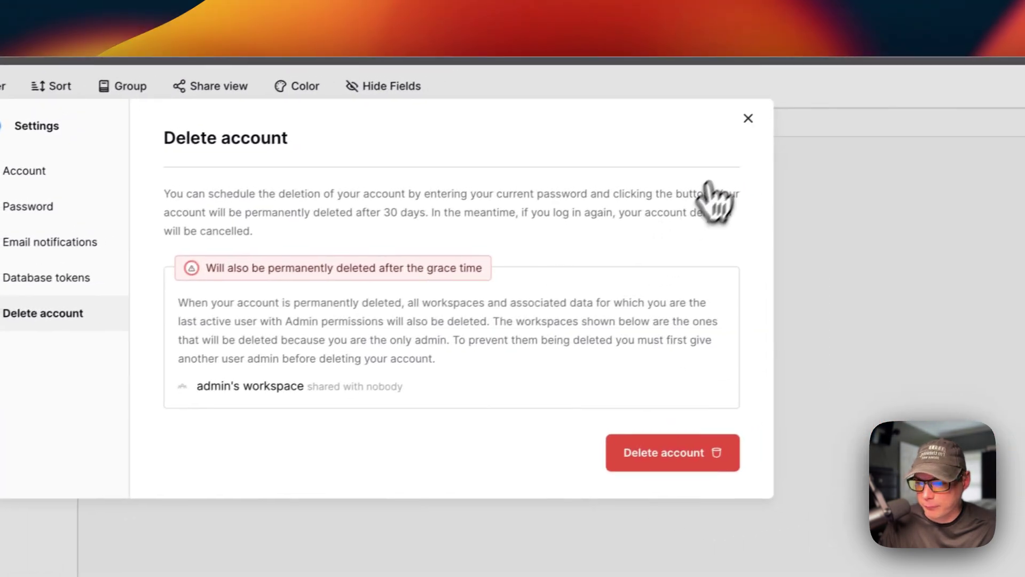
pyautogui.click(851, 95)
# - From the Dashboard, create a new workspace with the default name 'Untitled Workspace'
pyautogui.click(161, 148)
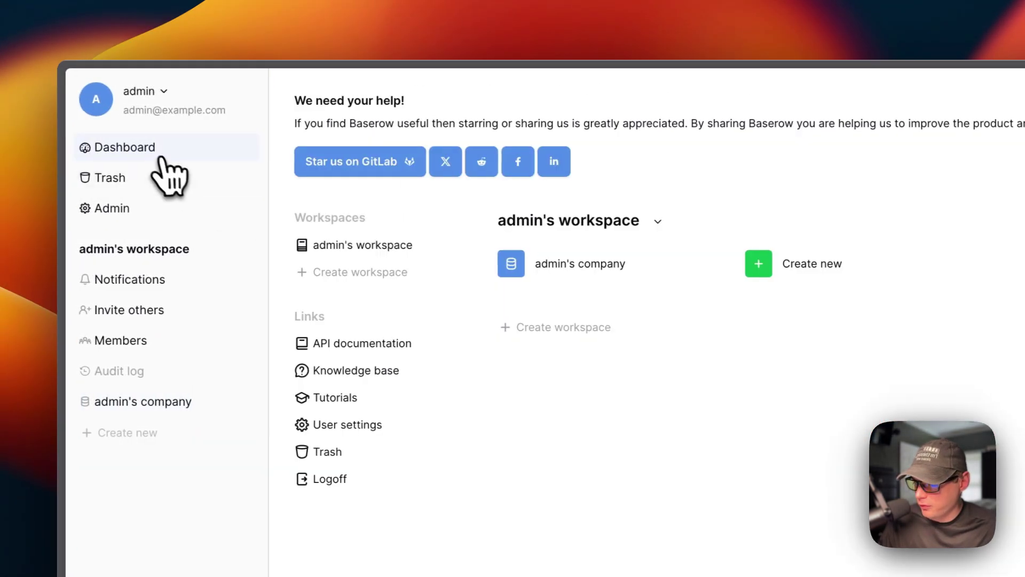
pyautogui.click(575, 215)
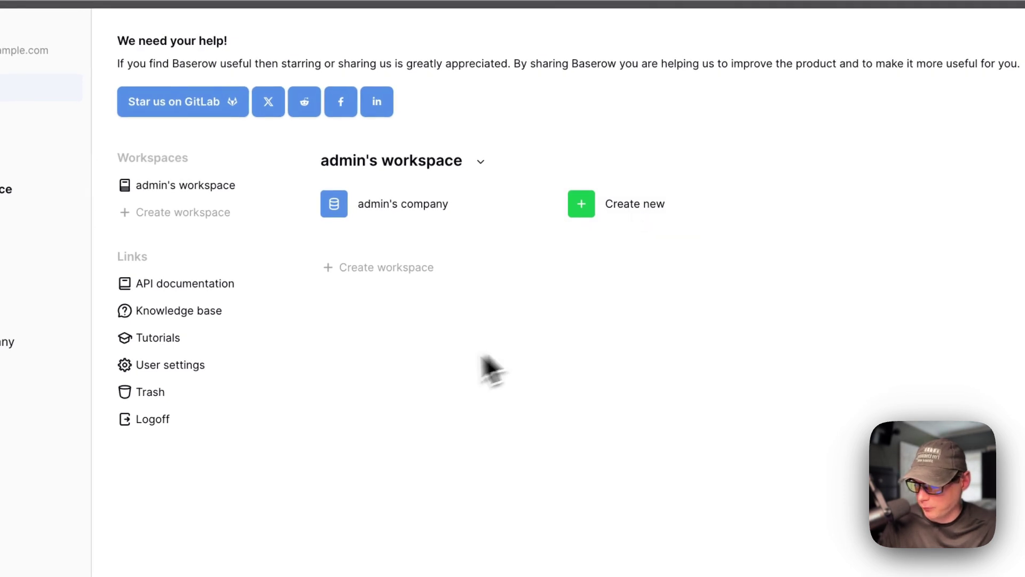
pyautogui.click(185, 213)
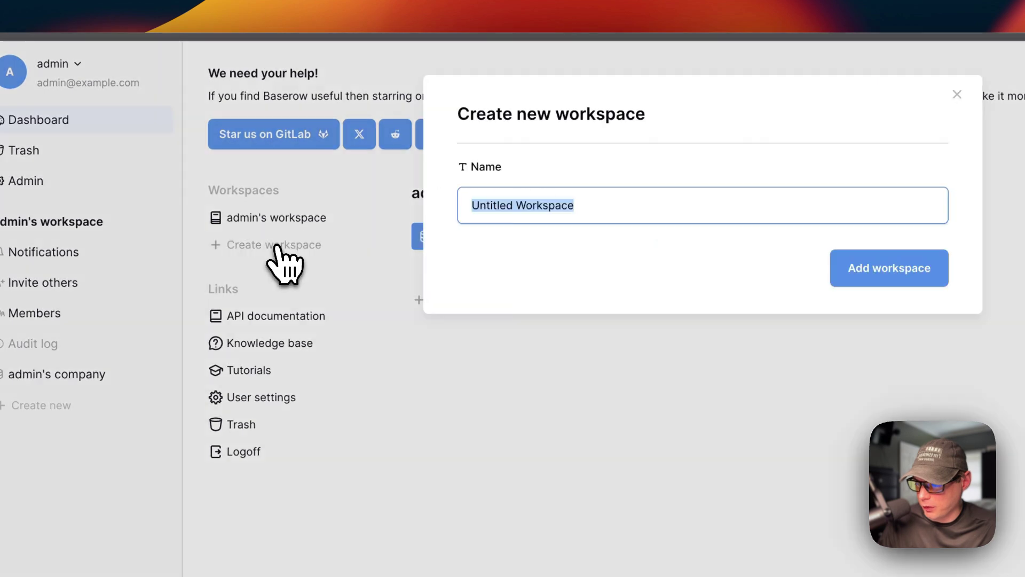
pyautogui.press('Return')
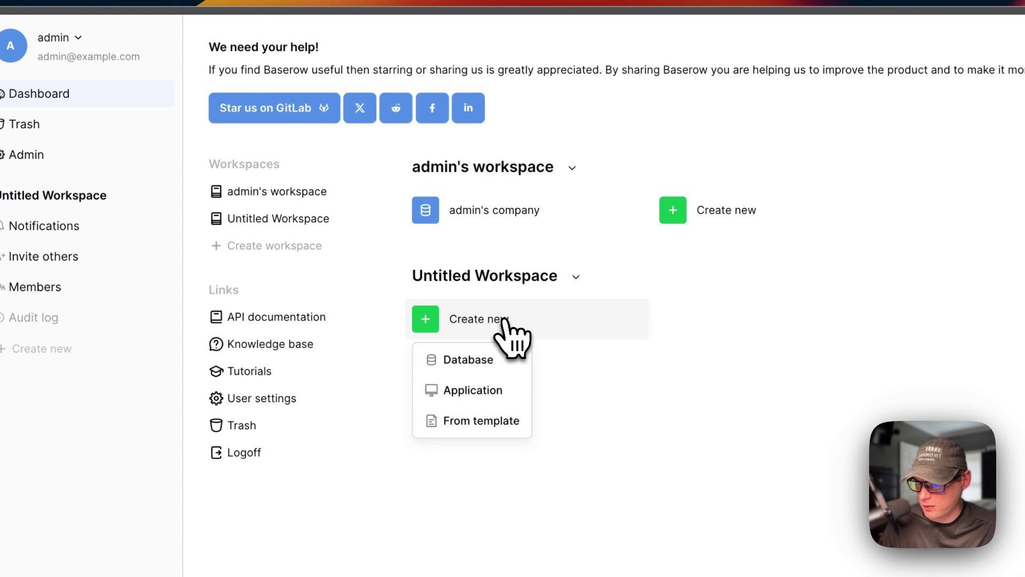
# - Add an 'Untitled Database' to the Untitled Workspace, then go back to the Dashboard
pyautogui.click(465, 359)
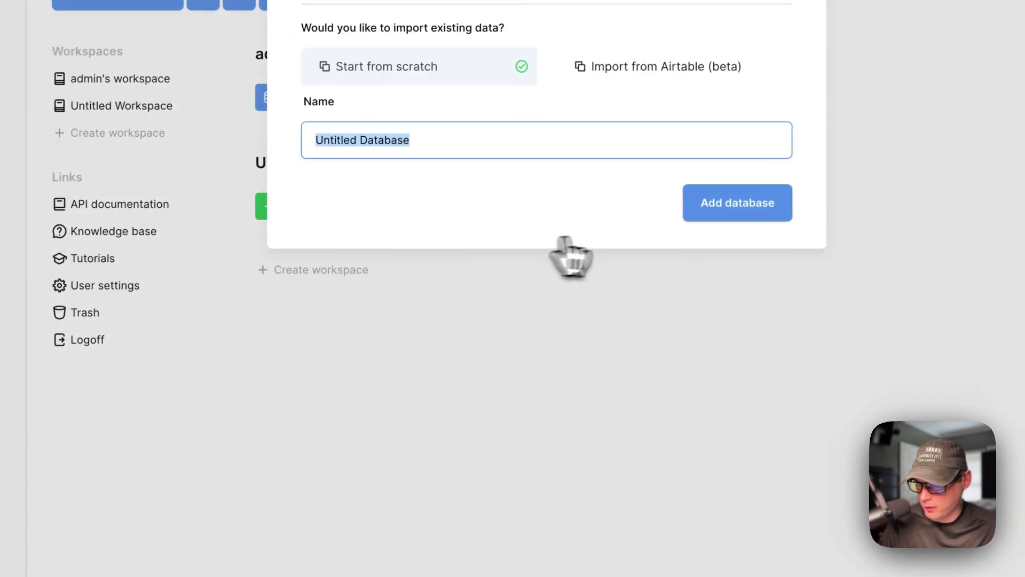
pyautogui.click(719, 211)
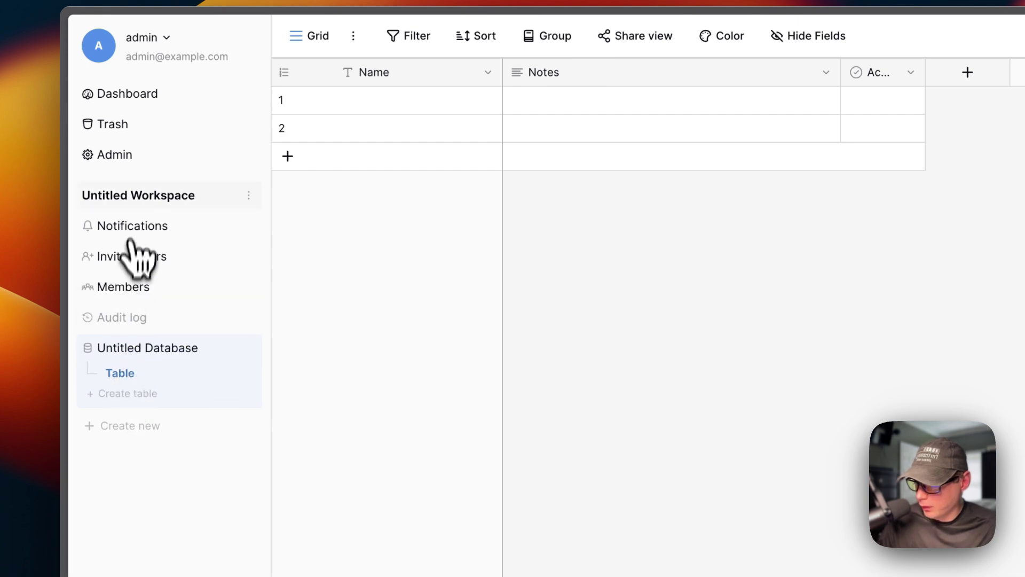
pyautogui.click(128, 93)
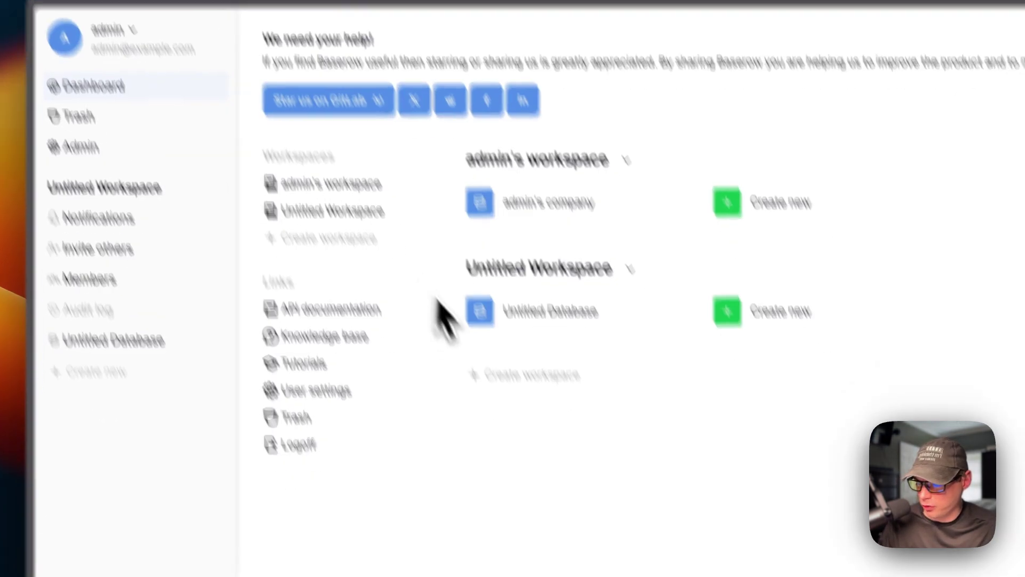